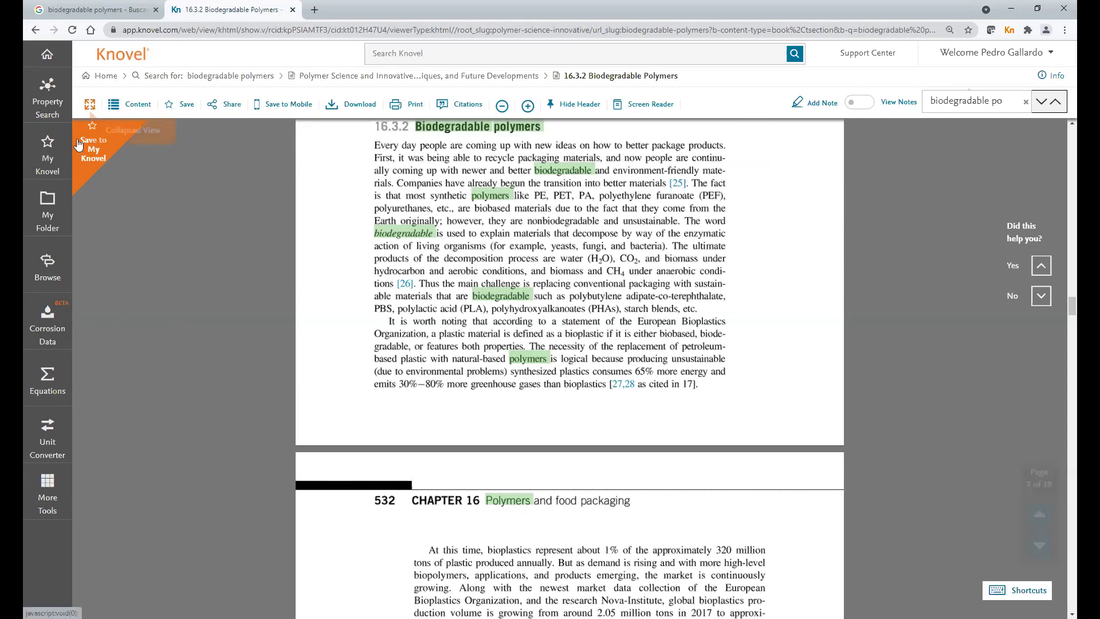
{"action": "left_click", "coordinate": [90, 107]}
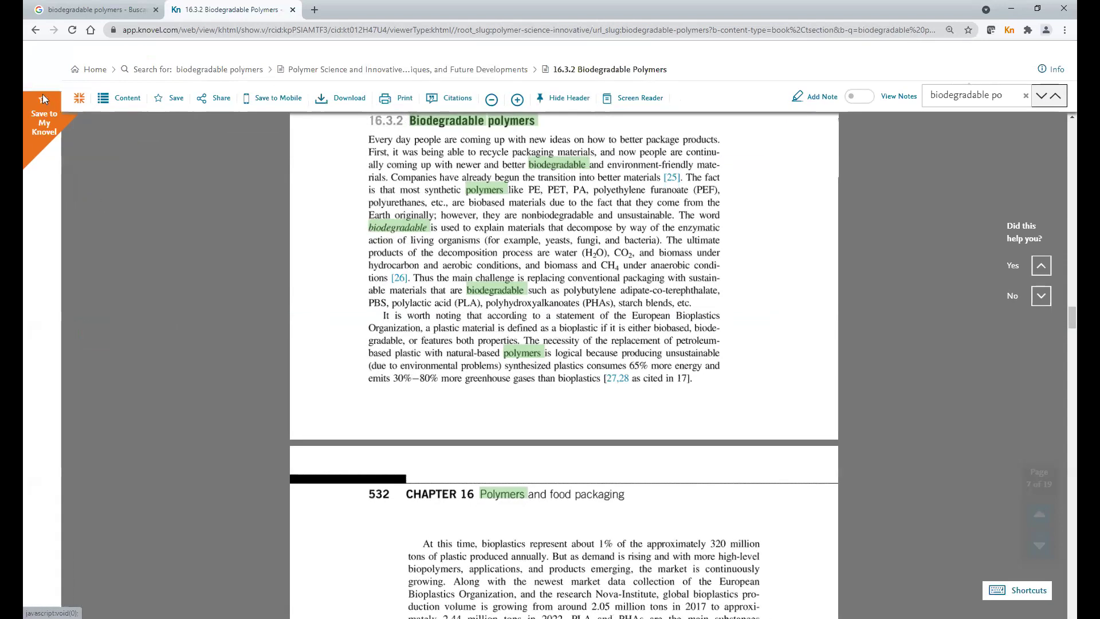
{"action": "left_click", "coordinate": [39, 86]}
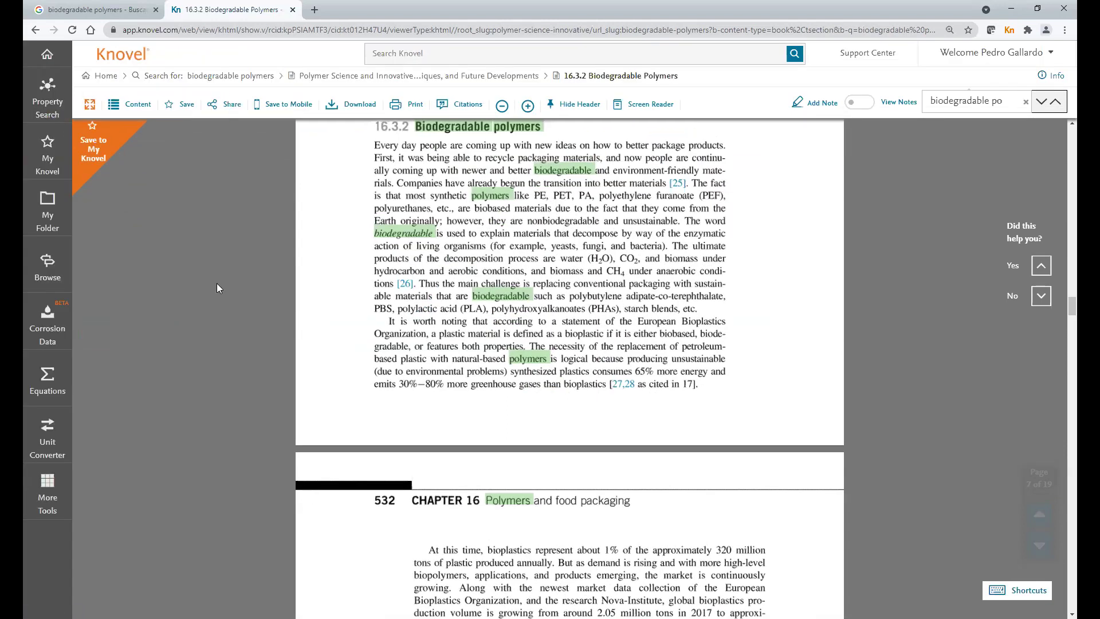
{"action": "left_click", "coordinate": [137, 105]}
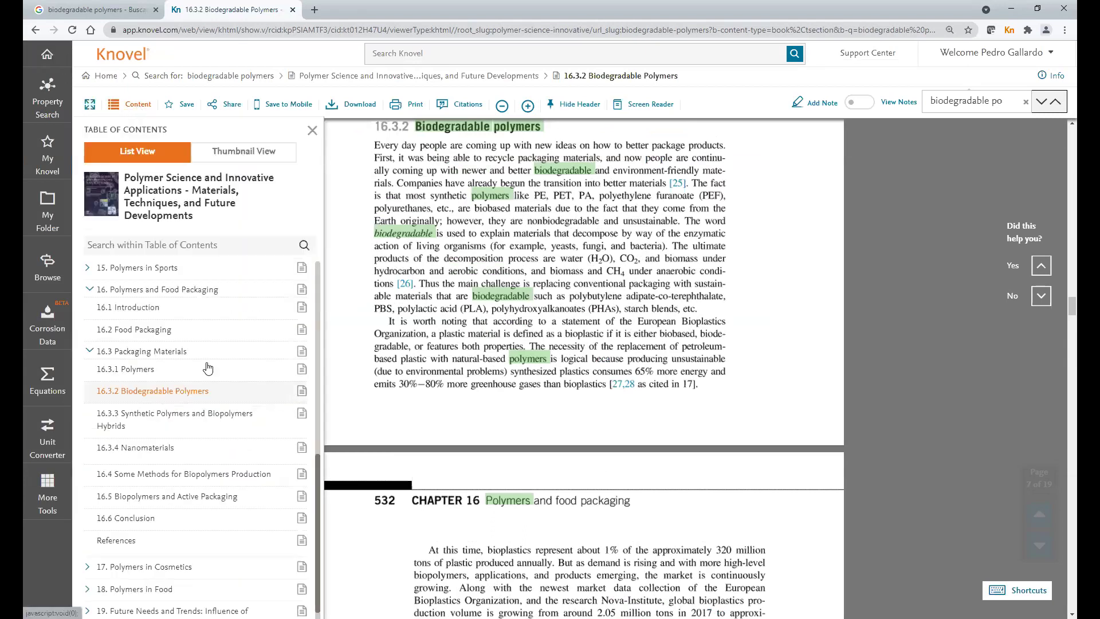
{"action": "scroll", "coordinate": [212, 395], "scroll_direction": "up", "scroll_amount": 6}
{"action": "scroll", "coordinate": [217, 412], "scroll_direction": "down", "scroll_amount": 6}
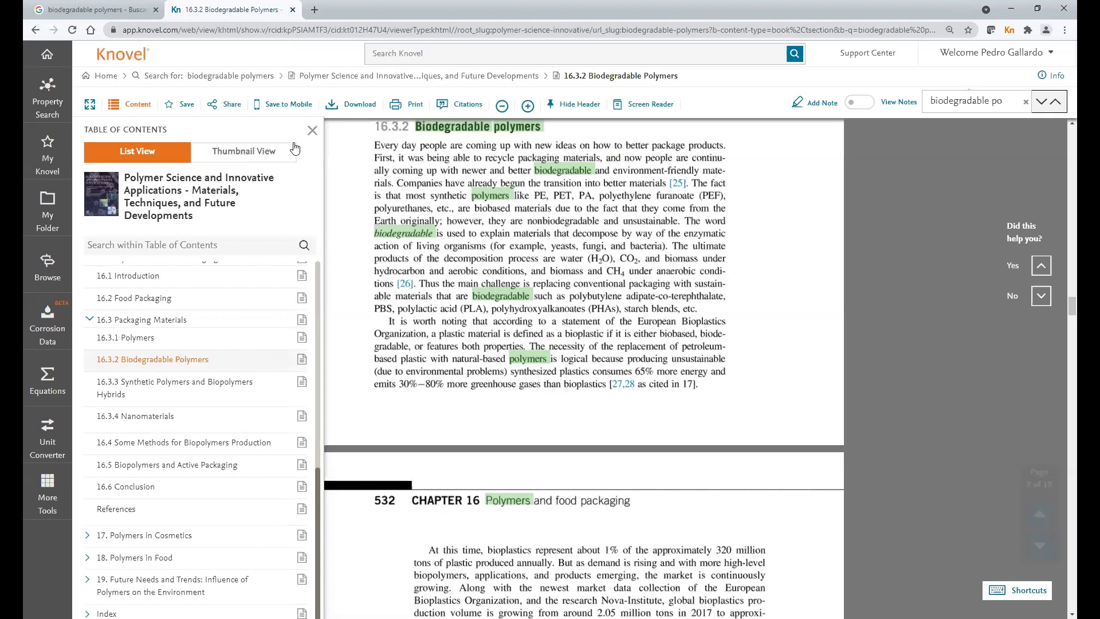
{"action": "left_click", "coordinate": [312, 131]}
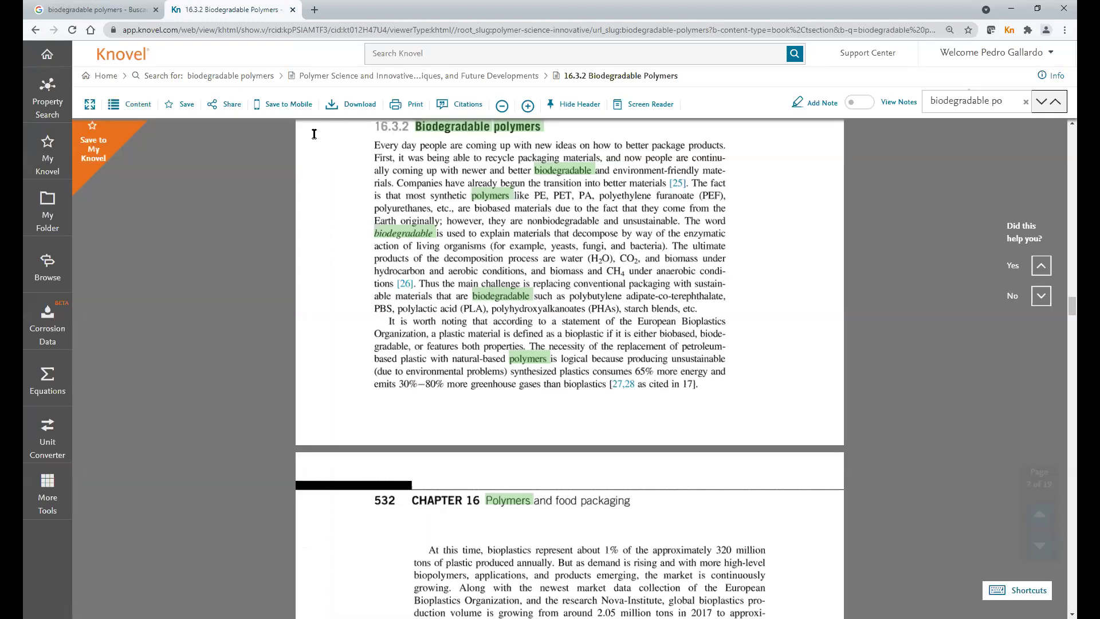
- Copy section 16.3.2's share link from the Share dialog, leaving e-mail and message empty, then close it
{"action": "left_click", "coordinate": [229, 109]}
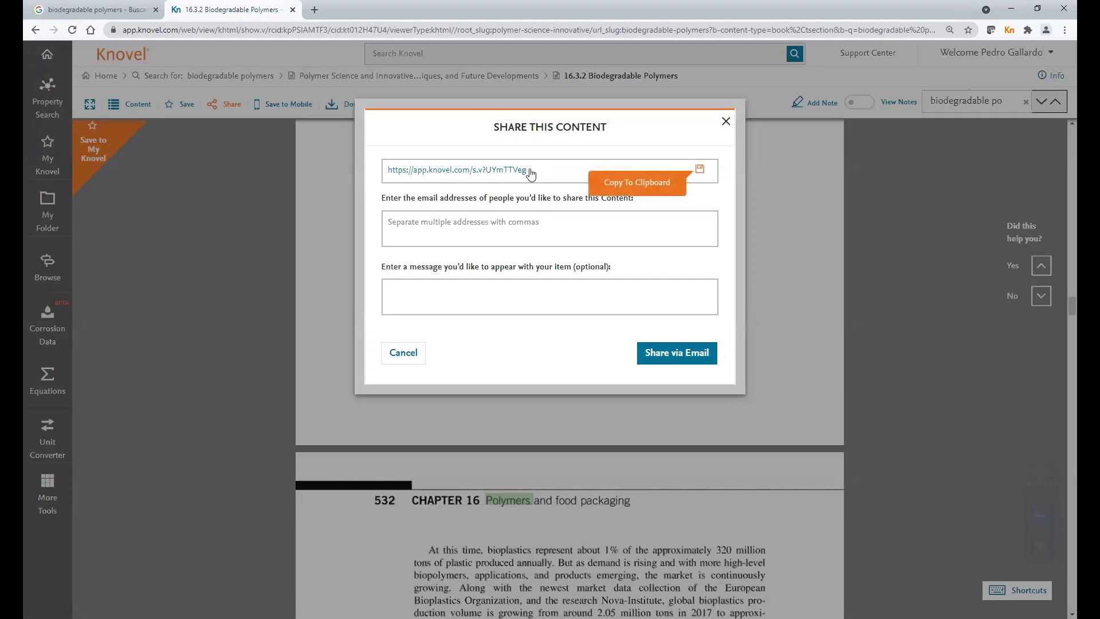
{"action": "left_click", "coordinate": [700, 170]}
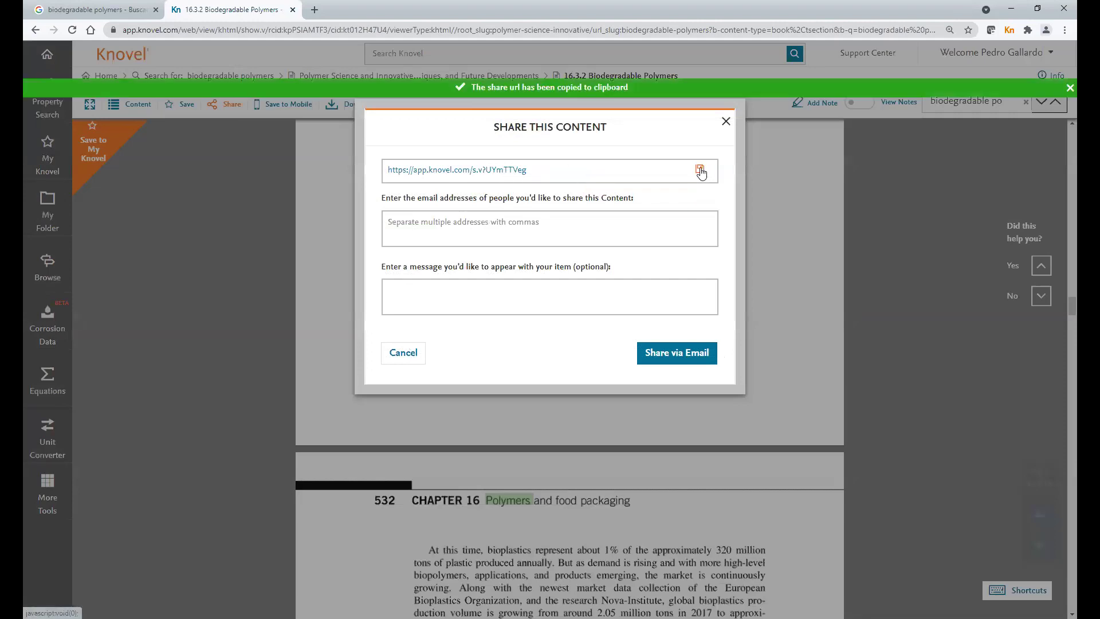
{"action": "left_click", "coordinate": [435, 225]}
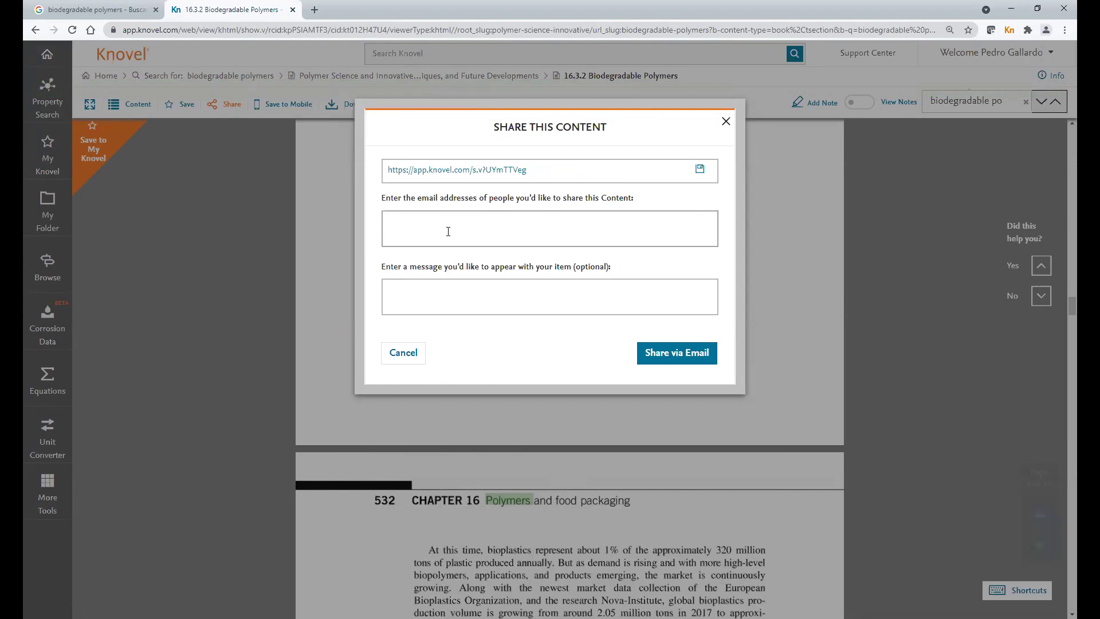
{"action": "left_click", "coordinate": [428, 292]}
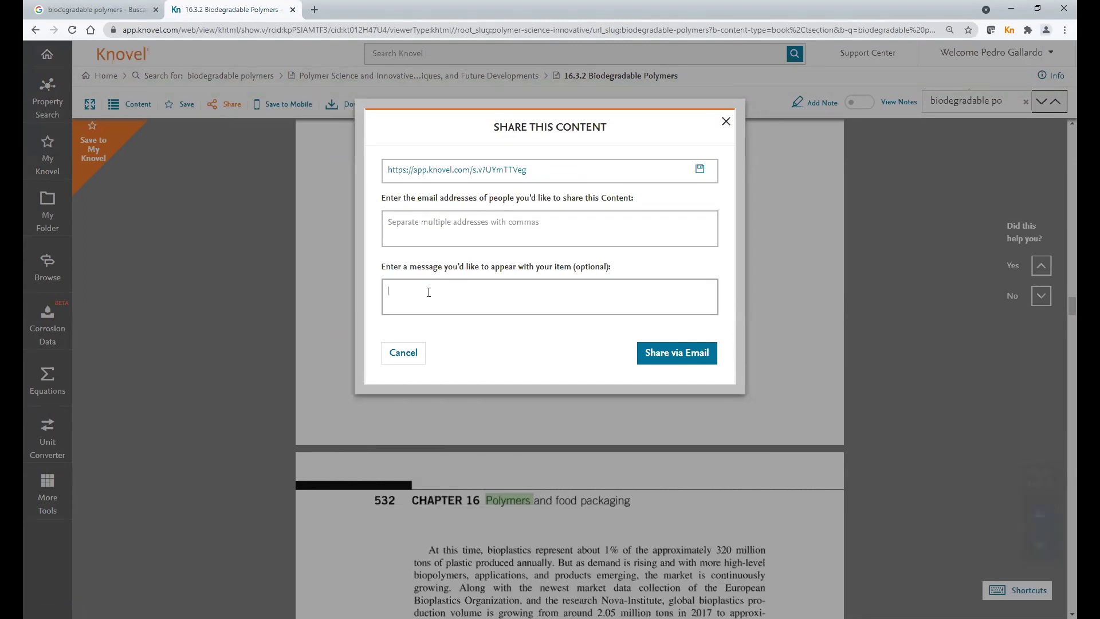
{"action": "left_click", "coordinate": [400, 353]}
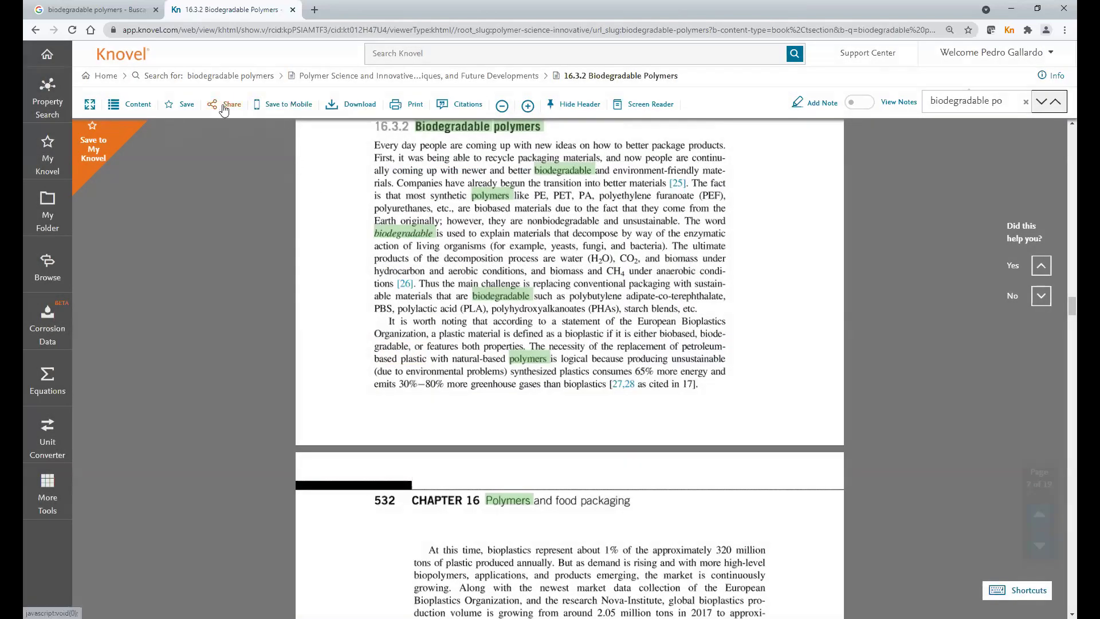
{"action": "left_click", "coordinate": [224, 106]}
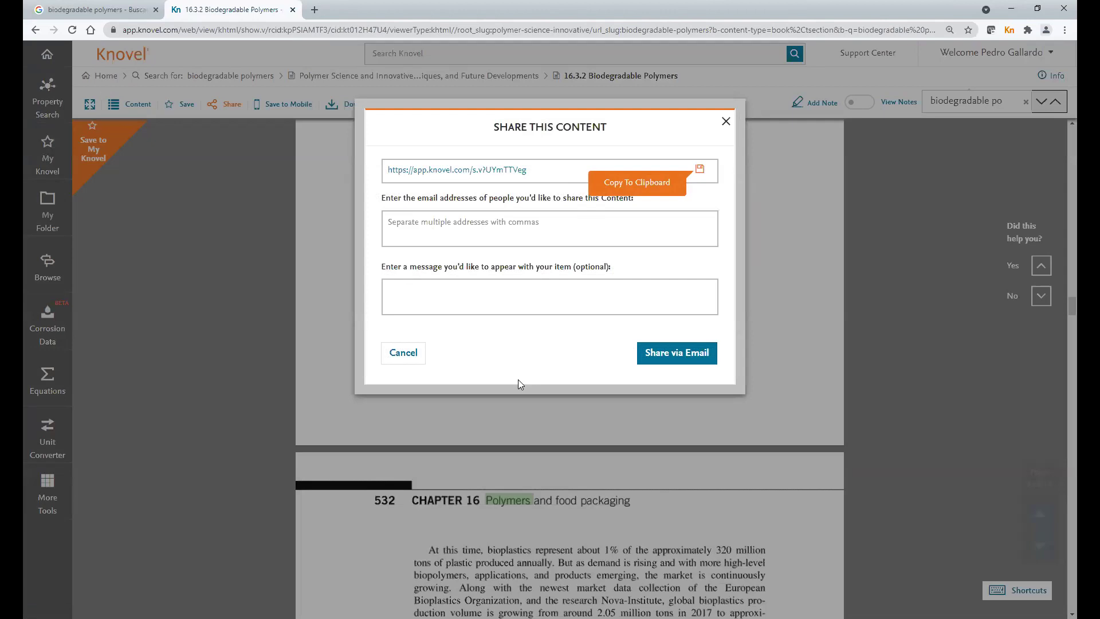
{"action": "left_click", "coordinate": [725, 121]}
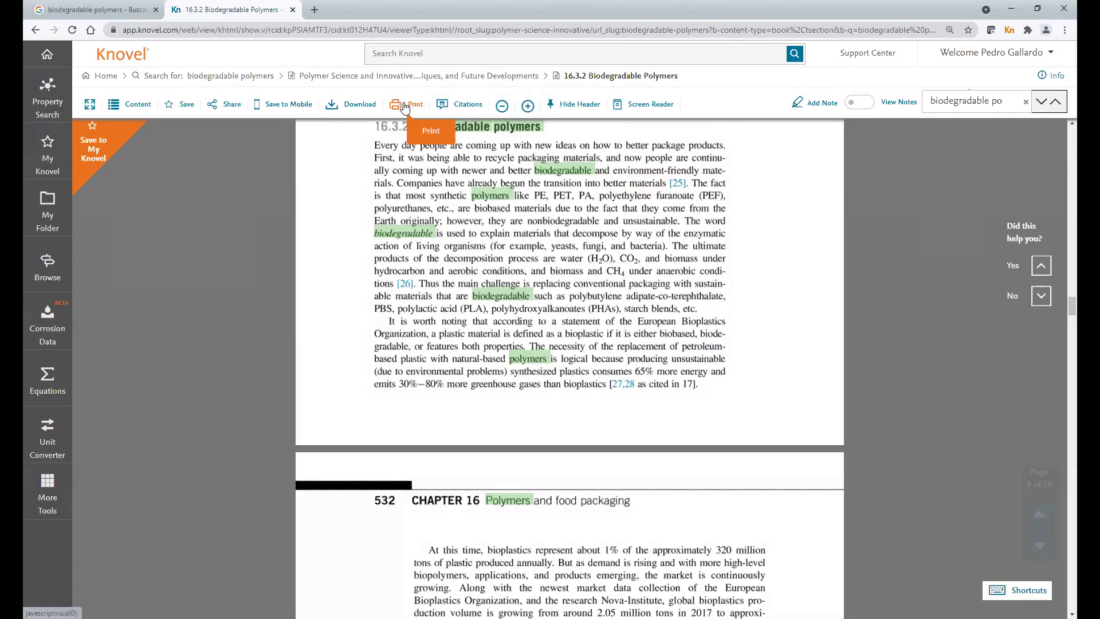
{"action": "left_click", "coordinate": [461, 106]}
{"action": "left_click_drag", "start_coordinate": [393, 216], "coordinate": [544, 271]}
{"action": "right_click", "coordinate": [393, 207]}
{"action": "left_click", "coordinate": [412, 214]}
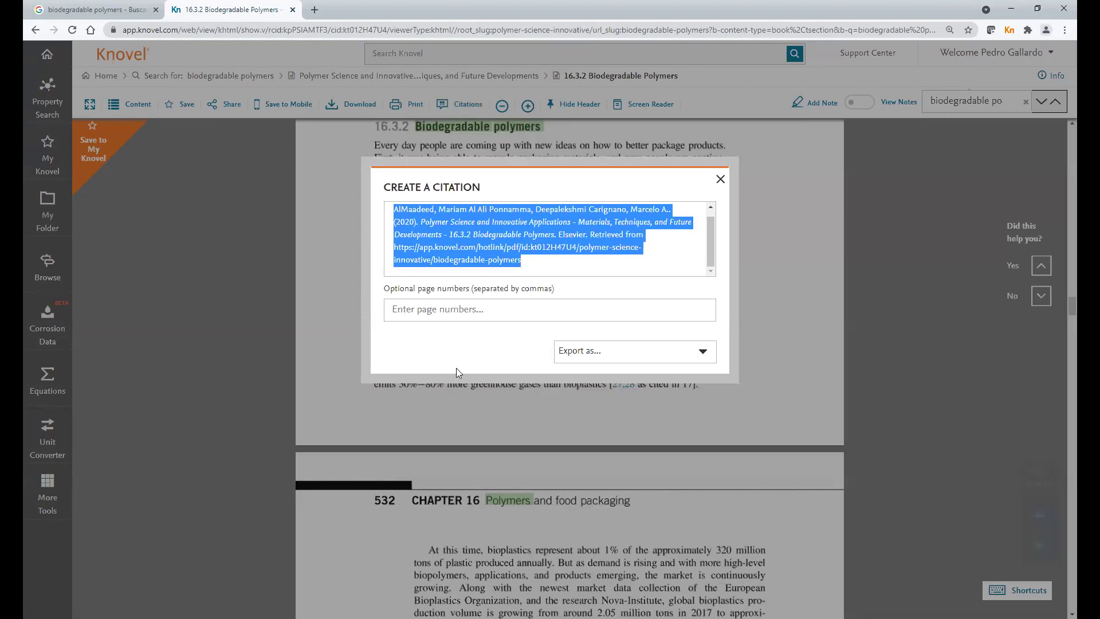
{"action": "left_click", "coordinate": [659, 357]}
{"action": "scroll", "coordinate": [708, 410], "scroll_direction": "down", "scroll_amount": 1}
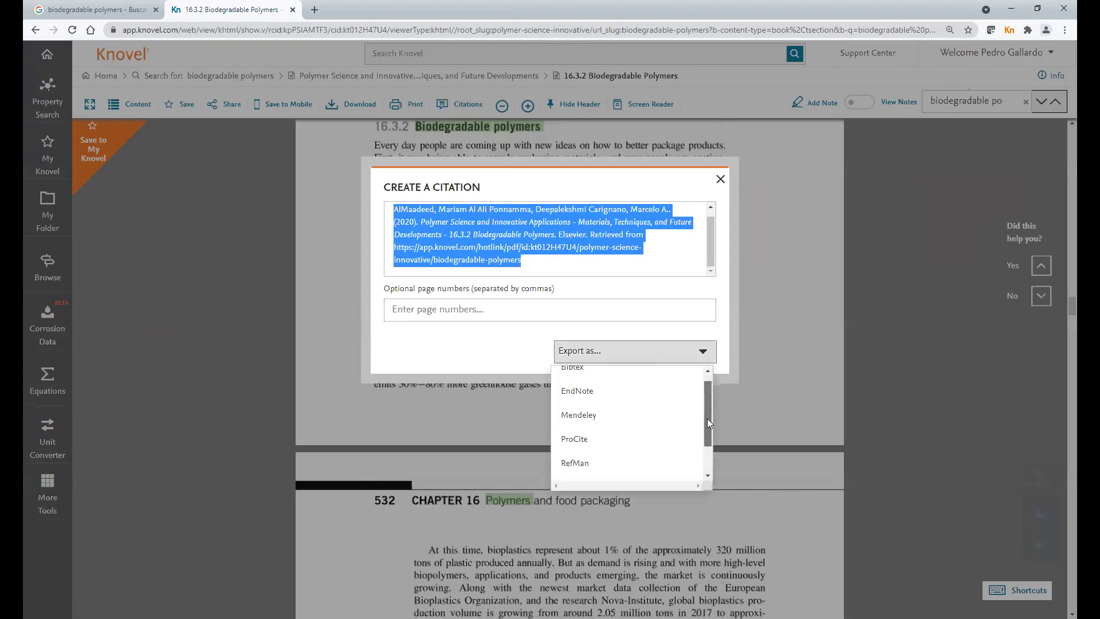
{"action": "left_click", "coordinate": [708, 452]}
{"action": "left_click", "coordinate": [703, 358]}
{"action": "left_click", "coordinate": [704, 418]}
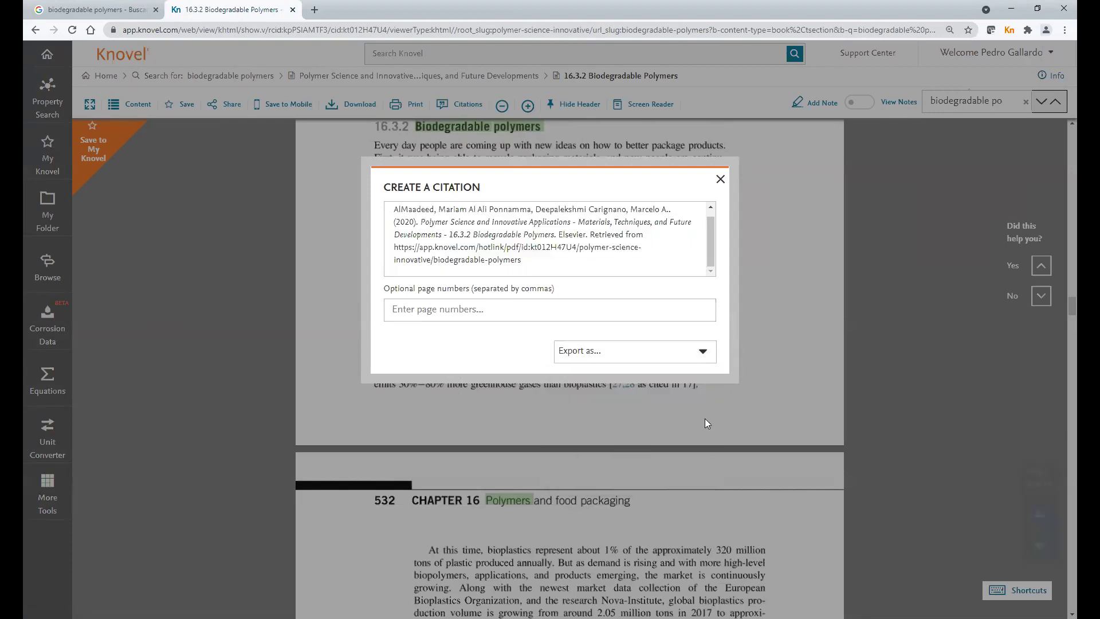
{"action": "left_click", "coordinate": [706, 356]}
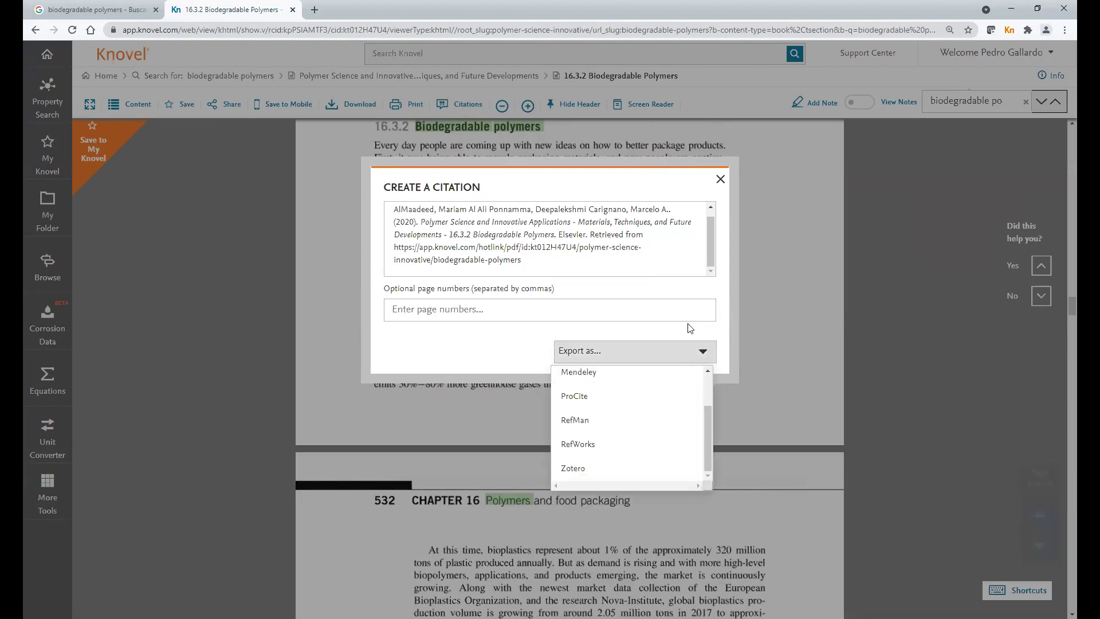
{"action": "left_click", "coordinate": [690, 328]}
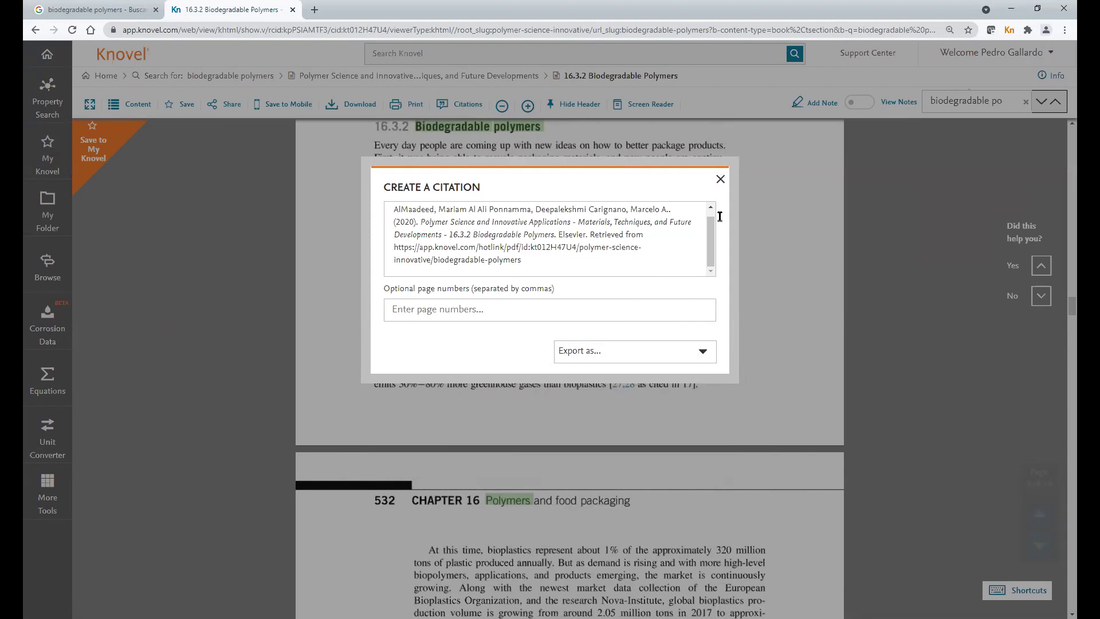
{"action": "left_click", "coordinate": [720, 178]}
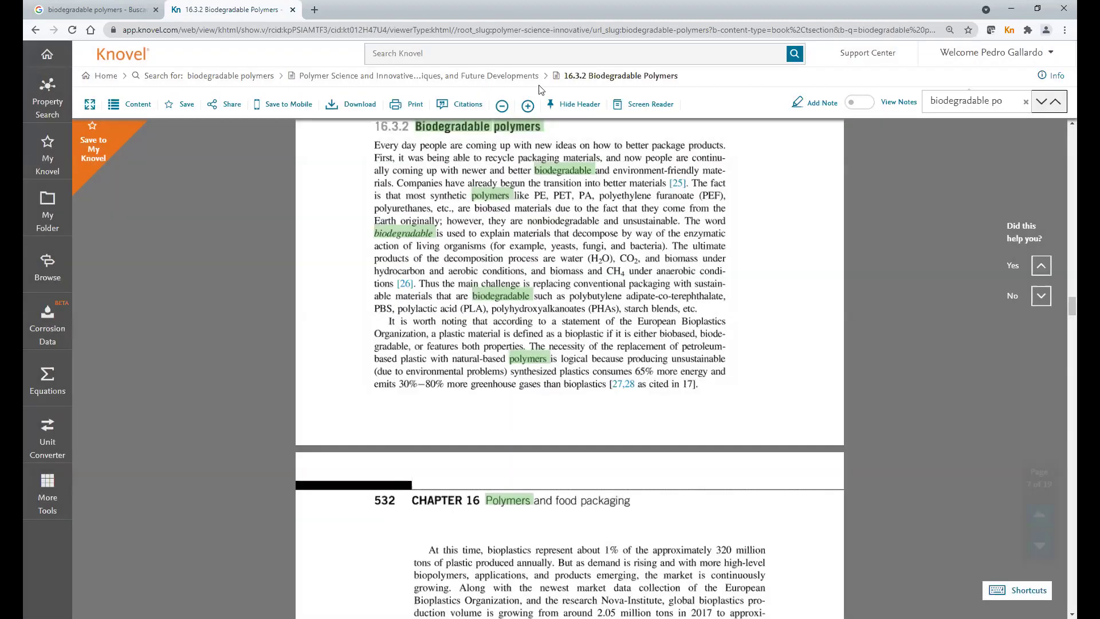
- Zoom the page to 125% and select page 532's first paragraph, 'At this time, bioplastics…'
{"action": "left_click", "coordinate": [528, 107]}
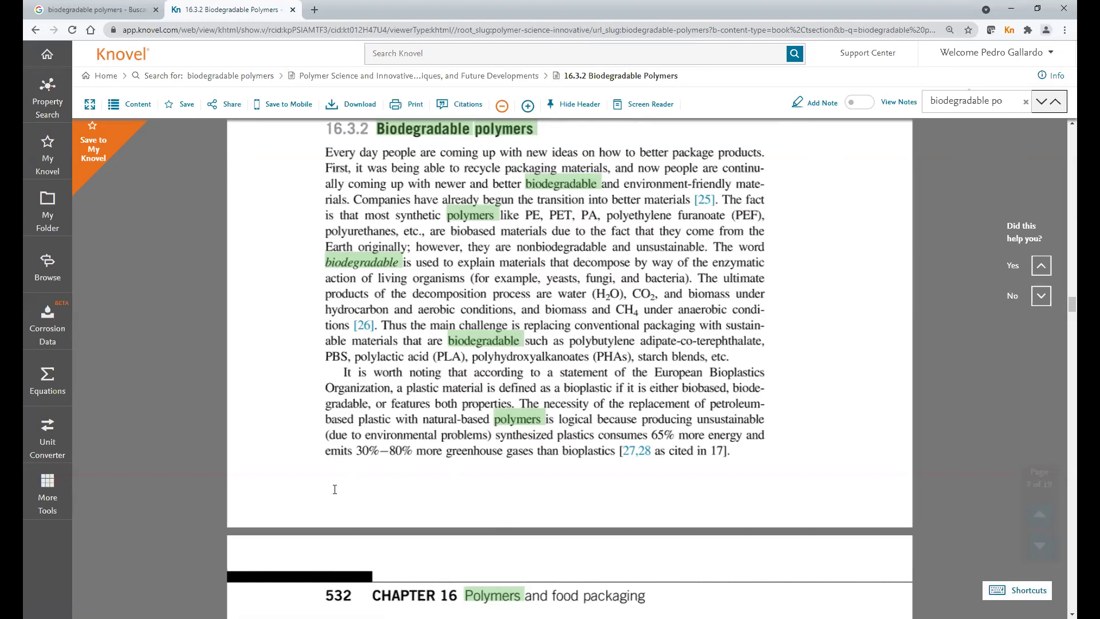
{"action": "scroll", "coordinate": [400, 360], "scroll_direction": "down", "scroll_amount": 7}
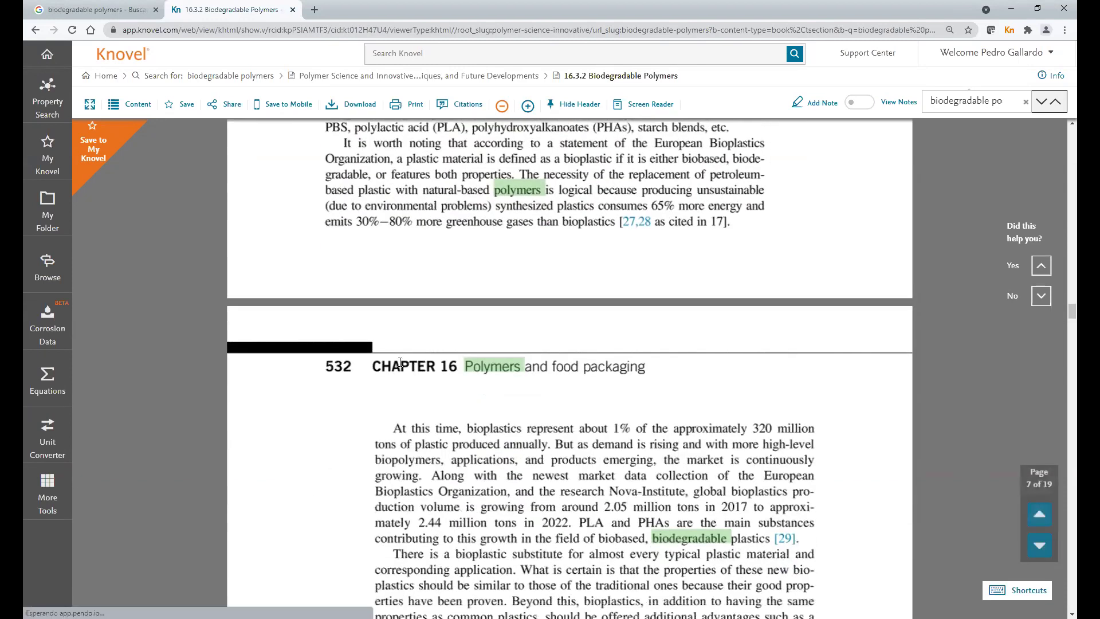
{"action": "scroll", "coordinate": [400, 361], "scroll_direction": "down", "scroll_amount": 2}
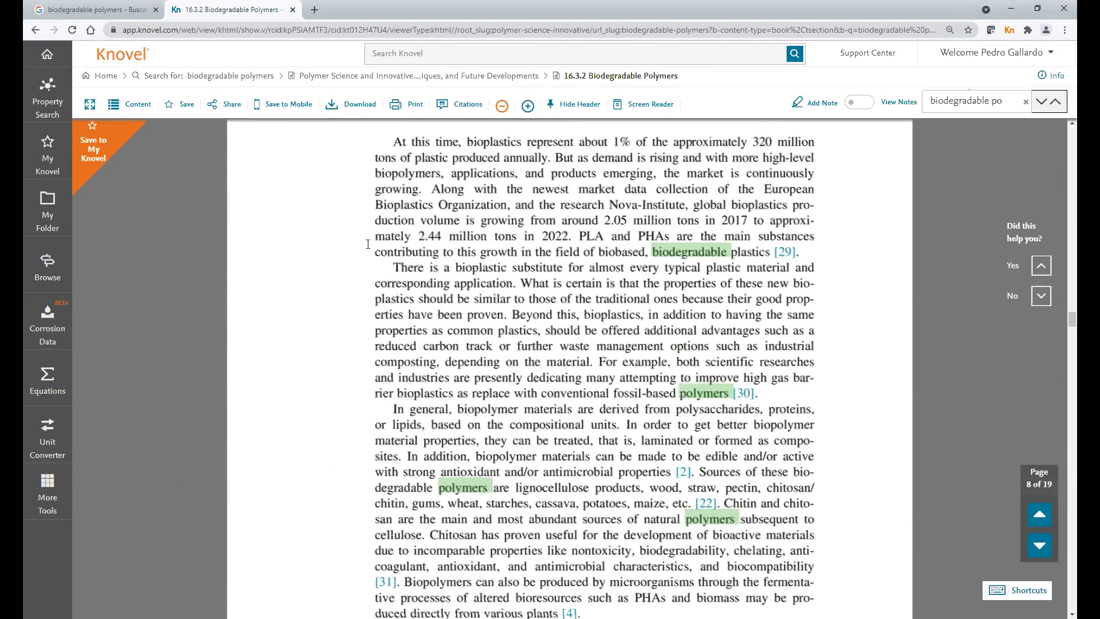
{"action": "scroll", "coordinate": [368, 244], "scroll_direction": "up", "scroll_amount": 1}
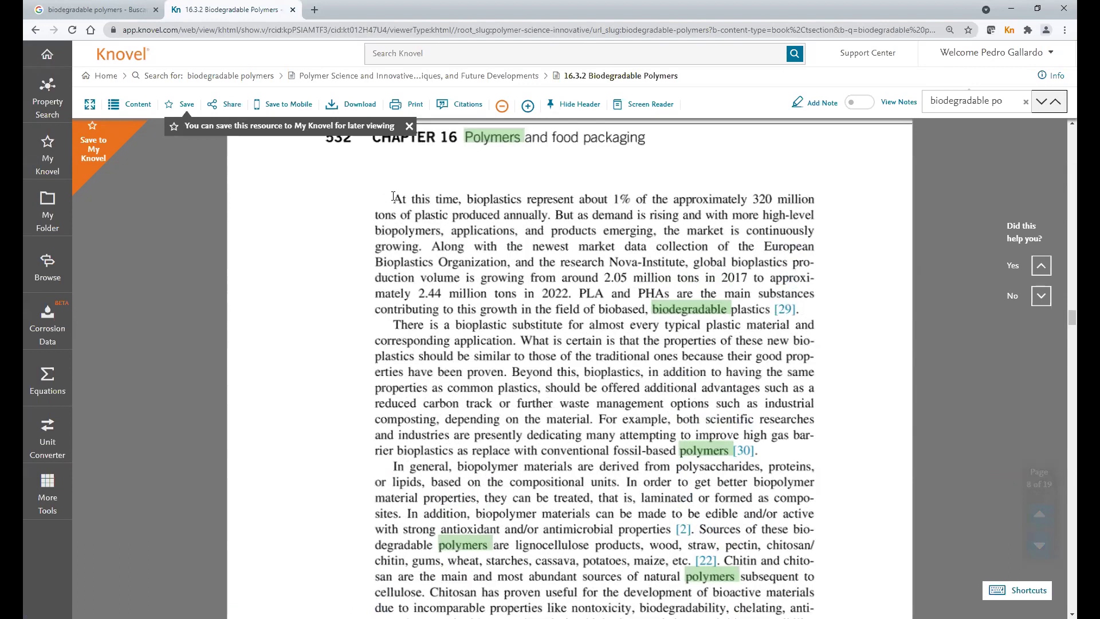
{"action": "double_click", "coordinate": [397, 199]}
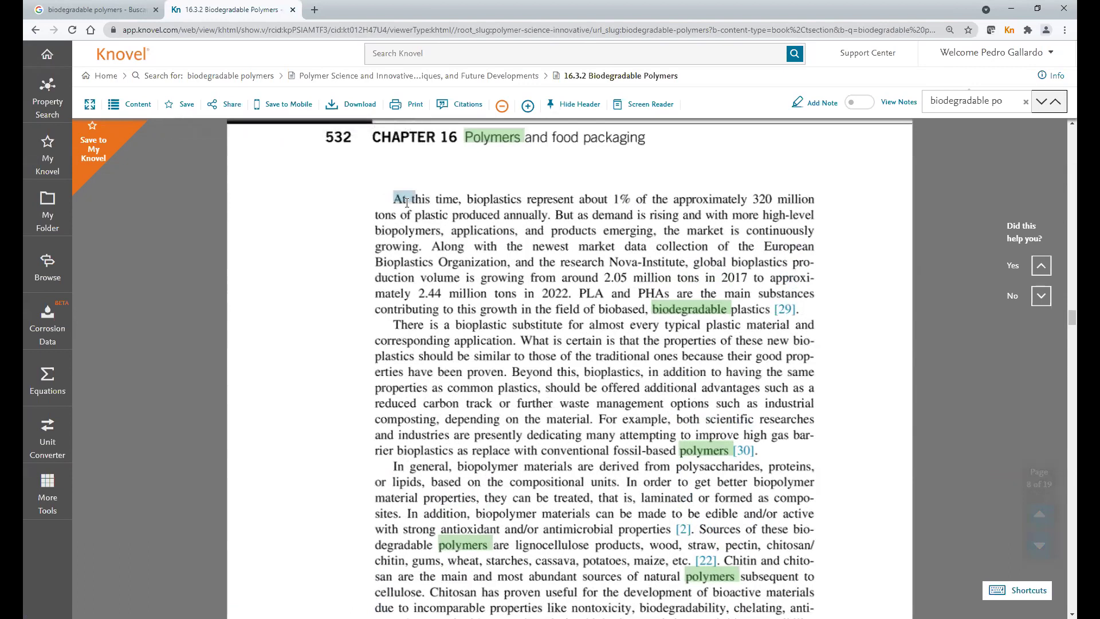
{"action": "left_click_drag", "start_coordinate": [401, 200], "coordinate": [767, 310]}
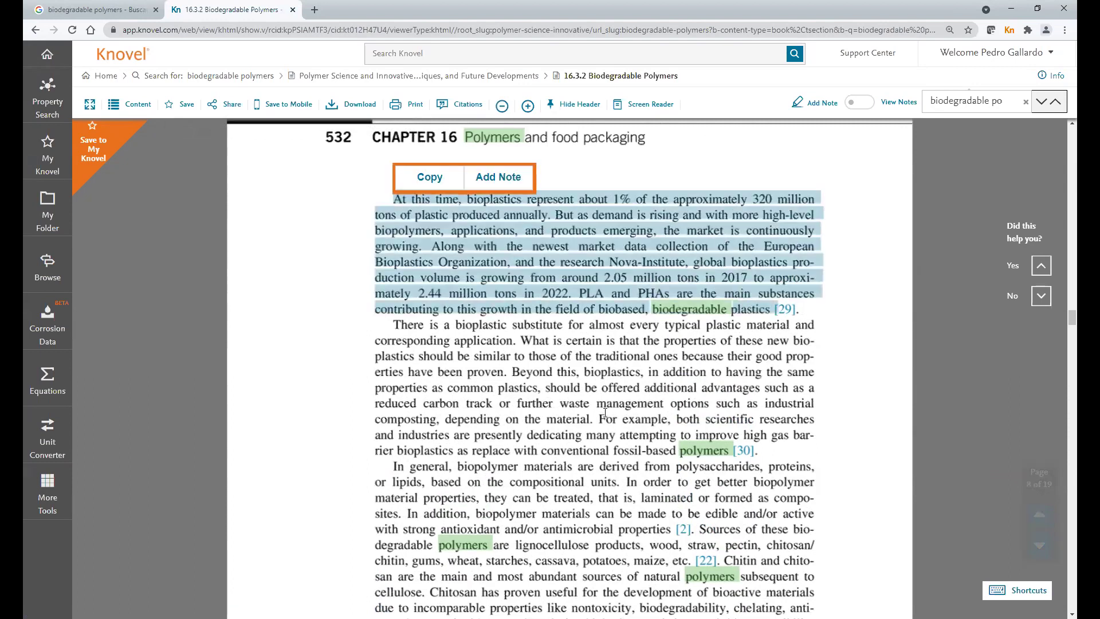
- Add a magenta note 'Considerar para la investigacion del proyecto de polimeros biodegradables' to the selected paragraph
{"action": "left_click", "coordinate": [498, 177]}
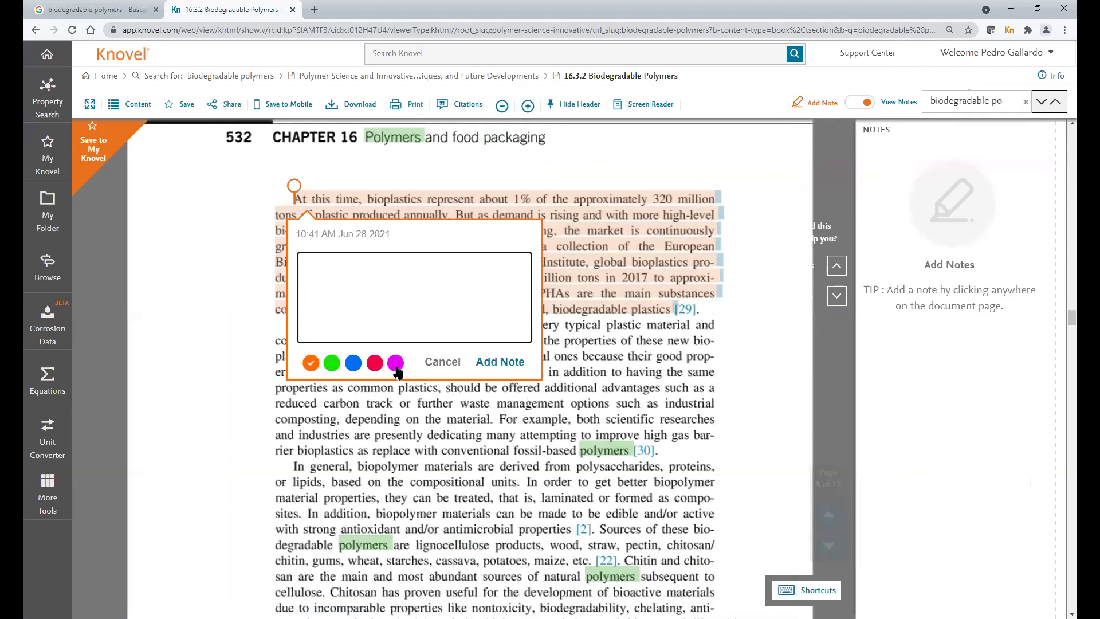
{"action": "left_click", "coordinate": [395, 363]}
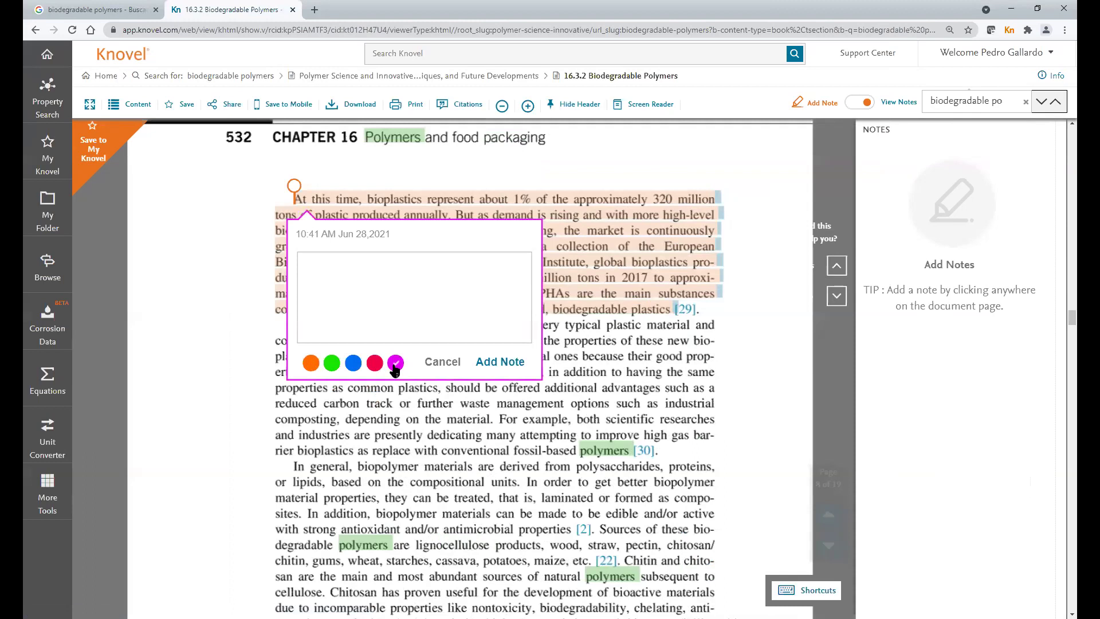
{"action": "left_click", "coordinate": [383, 306]}
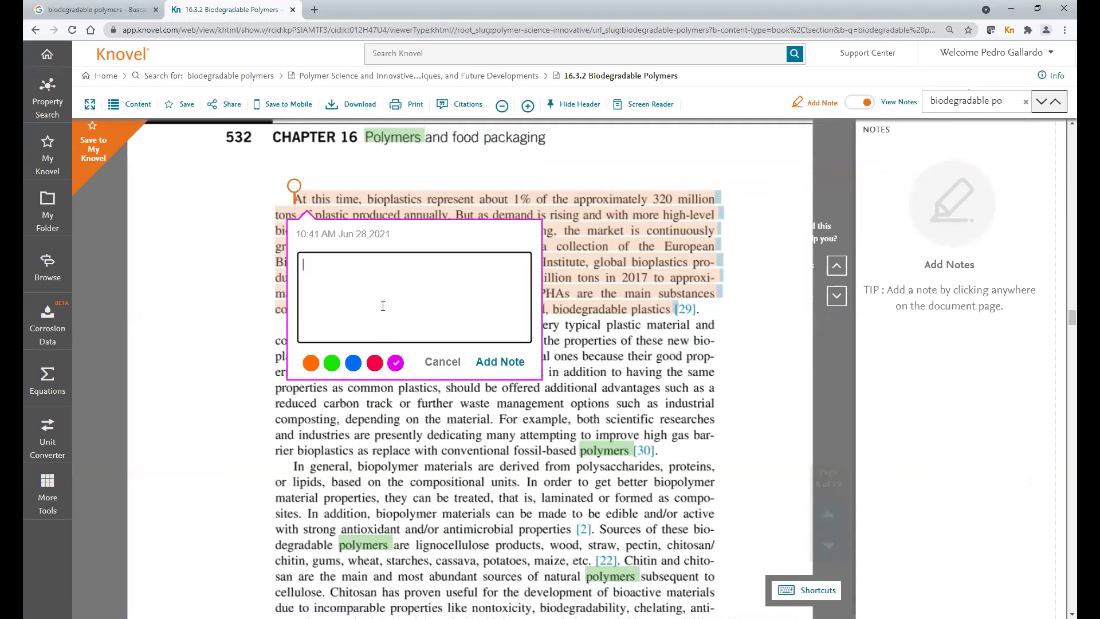
{"action": "type", "text": "Considerar para la investigaci"}
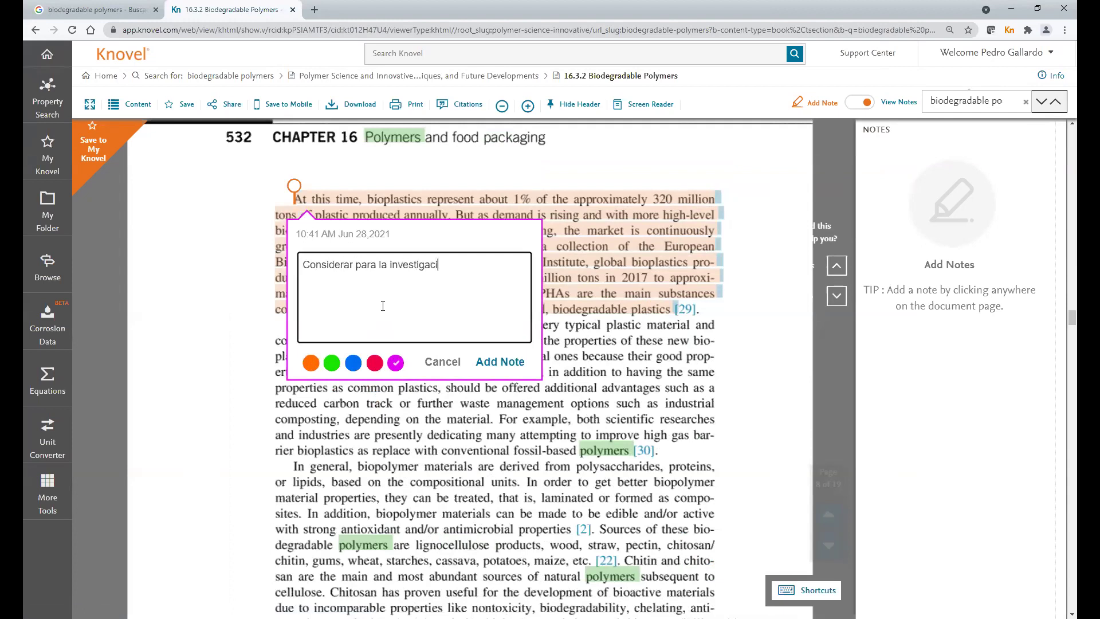
{"action": "type", "text": "on de proyecto"}
{"action": "key", "text": "ctrl+BackSpace"}
{"action": "key", "text": "BackSpace"}
{"action": "type", "text": "l proyecto"}
{"action": "key", "text": "BackSpace"}
{"action": "type", "text": "pol"}
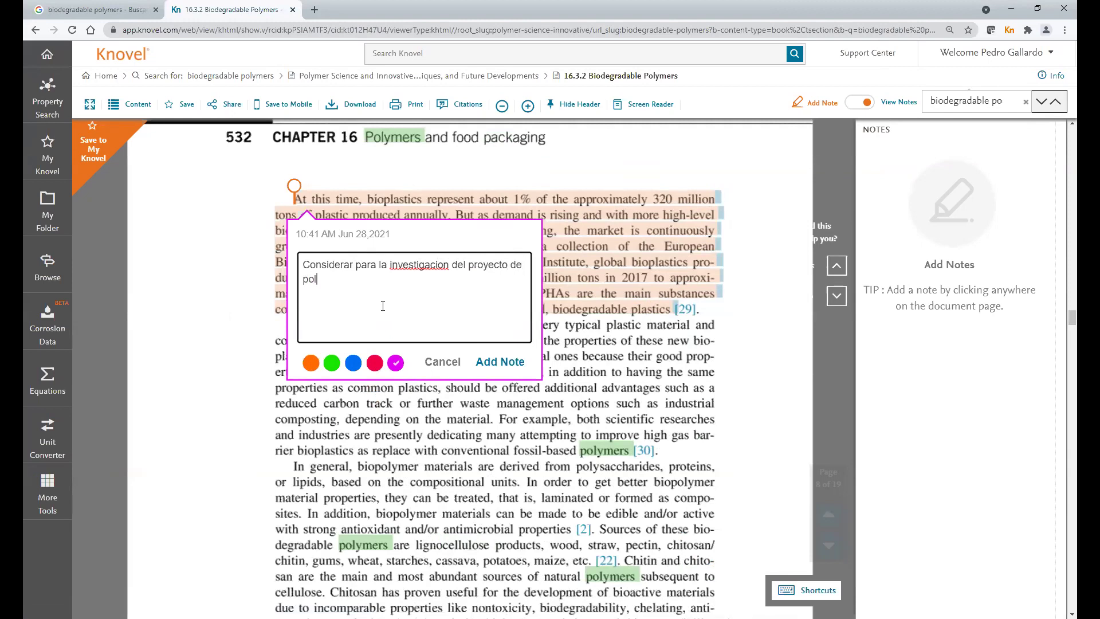
{"action": "type", "text": "imeros biodegraa"}
{"action": "type", "text": "ables"}
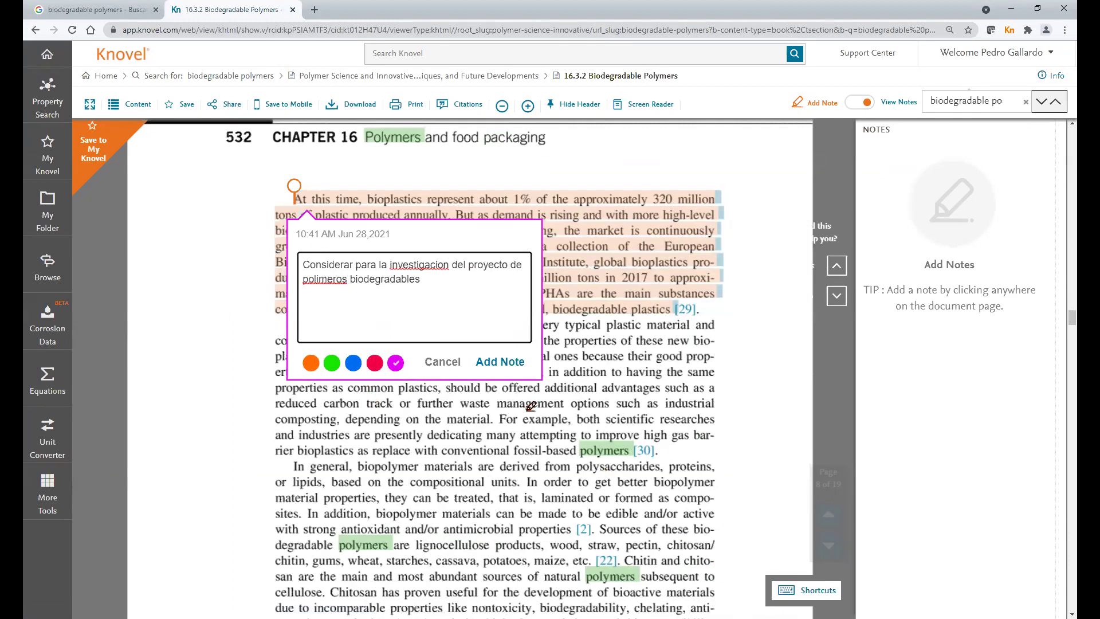
{"action": "left_click", "coordinate": [504, 367]}
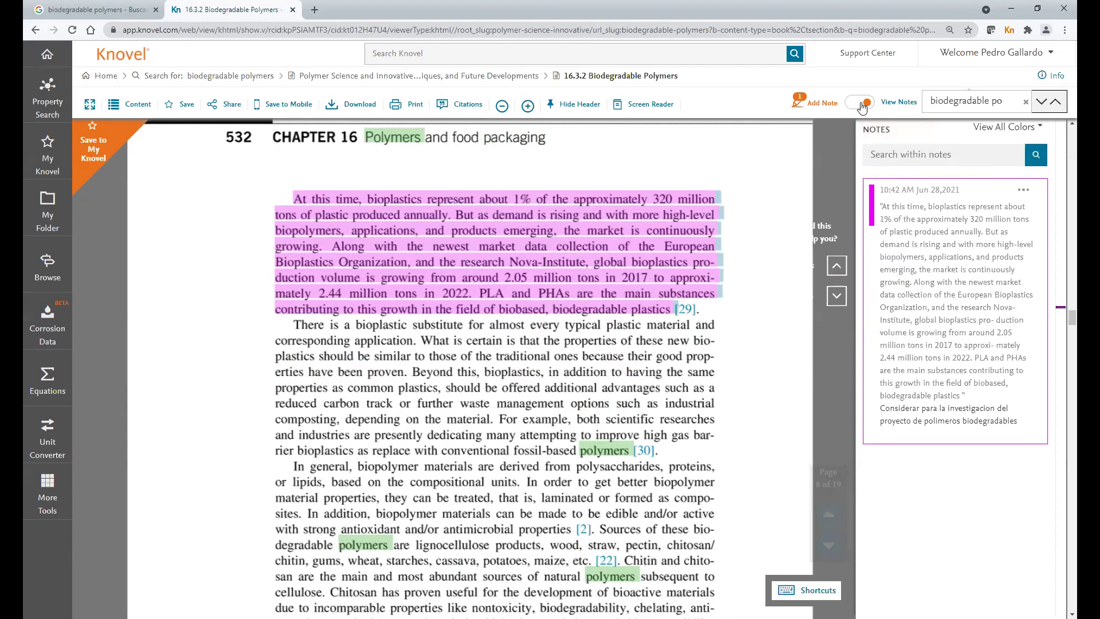
{"action": "left_click", "coordinate": [862, 104]}
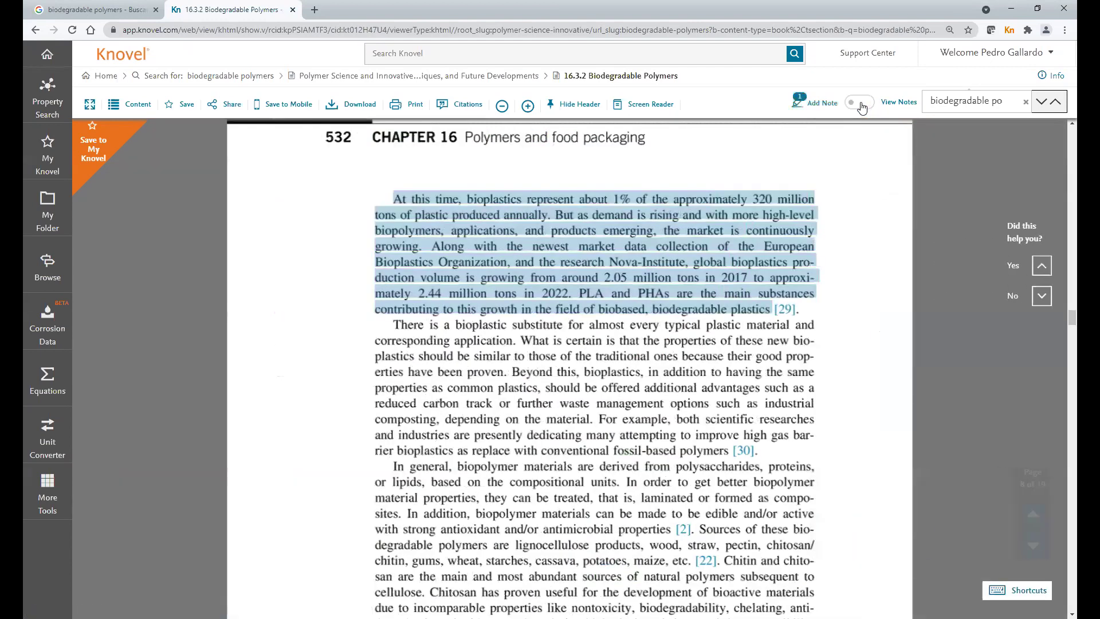
{"action": "left_click", "coordinate": [860, 104]}
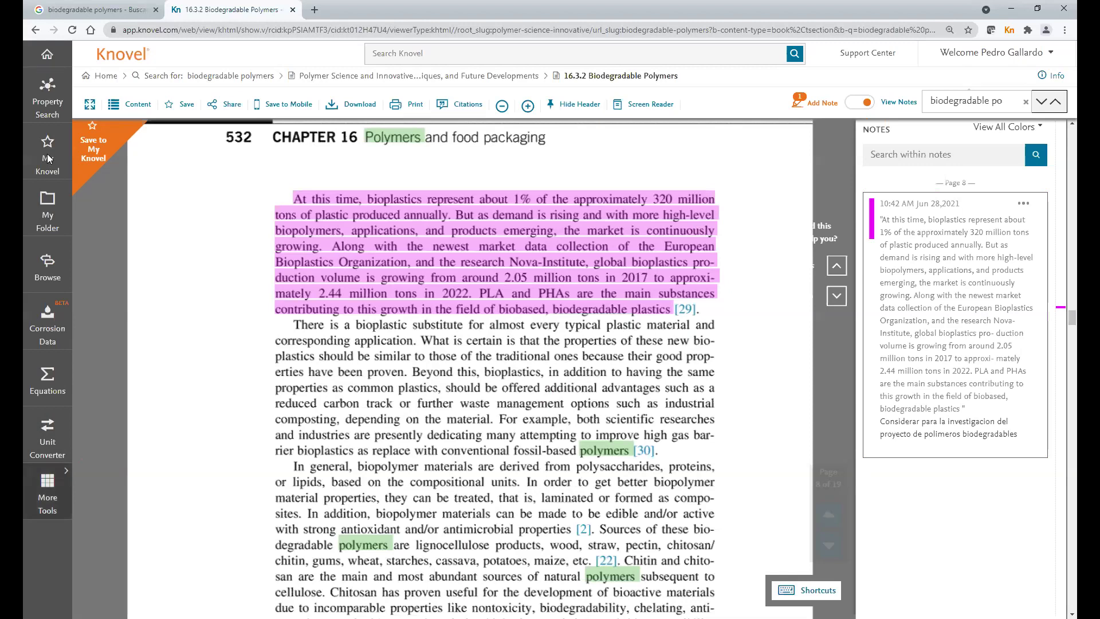
- Create the My Knovel folder 'ELSEVIER Virtual Demo' and add section 16.3.2 to it
{"action": "left_click", "coordinate": [177, 107]}
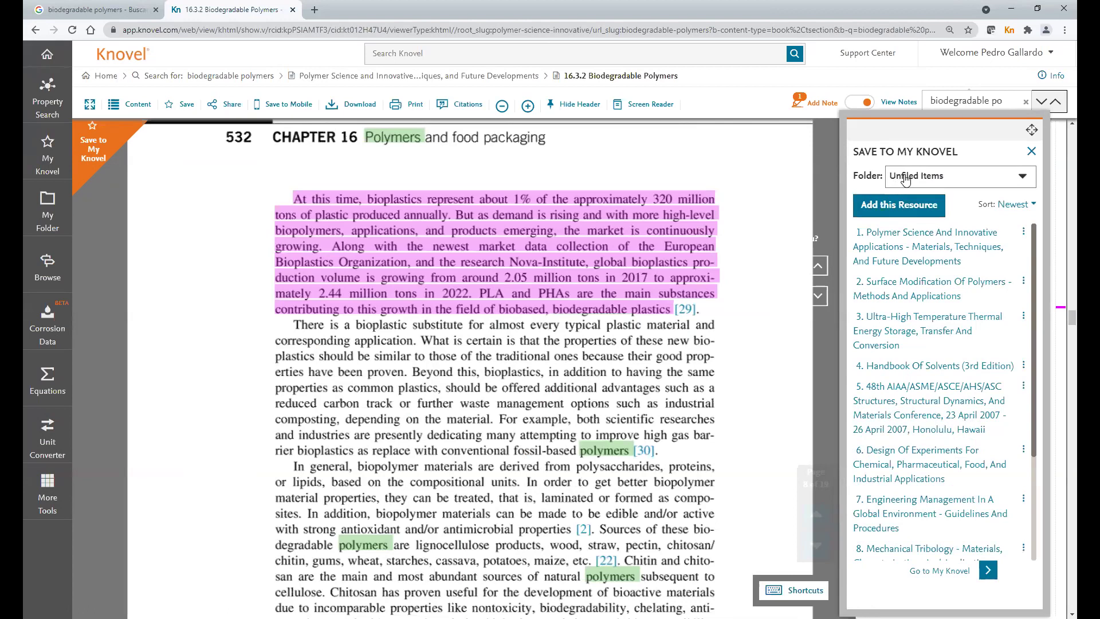
{"action": "left_click", "coordinate": [1028, 182]}
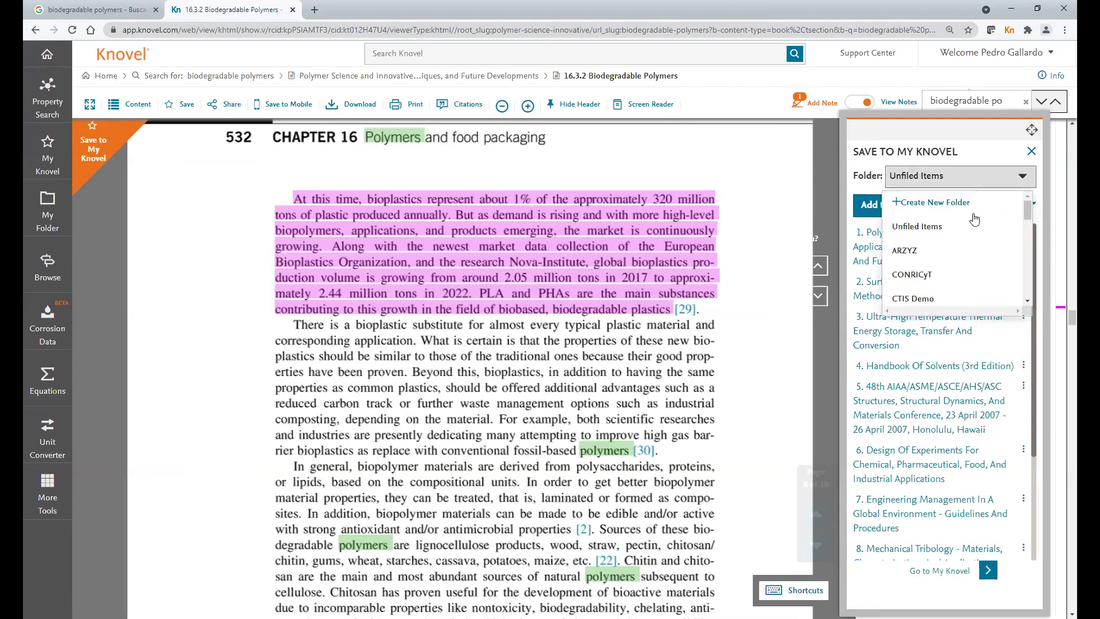
{"action": "left_click", "coordinate": [937, 205]}
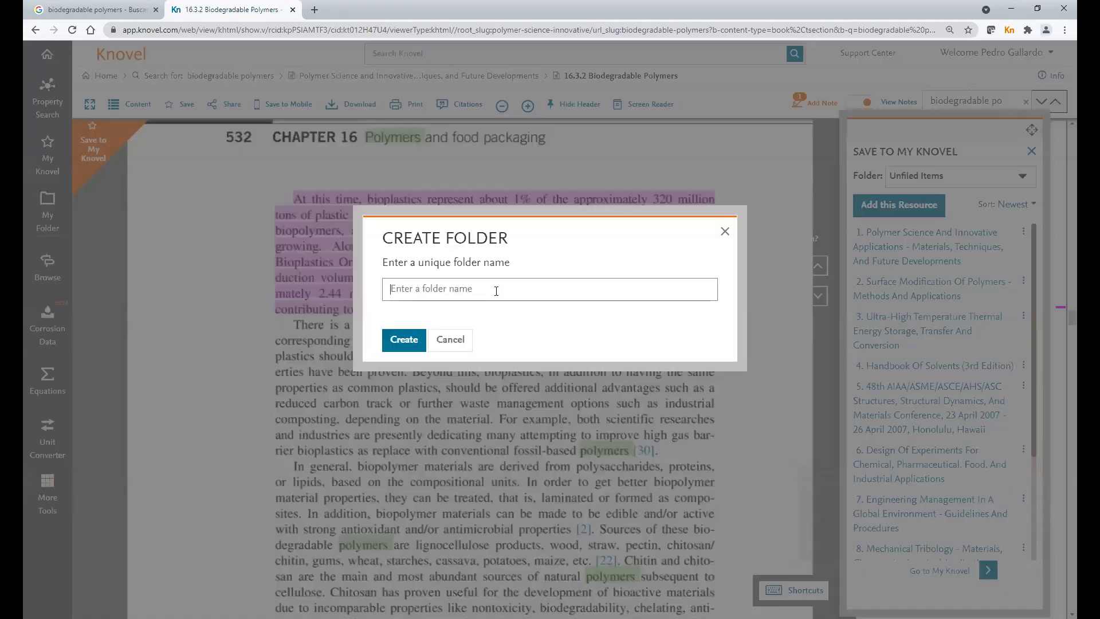
{"action": "type", "text": "ELSEVIER VIRTUAL"}
{"action": "key", "text": "ctrl+BackSpace"}
{"action": "type", "text": "Virtual Demo"}
{"action": "left_click", "coordinate": [403, 344]}
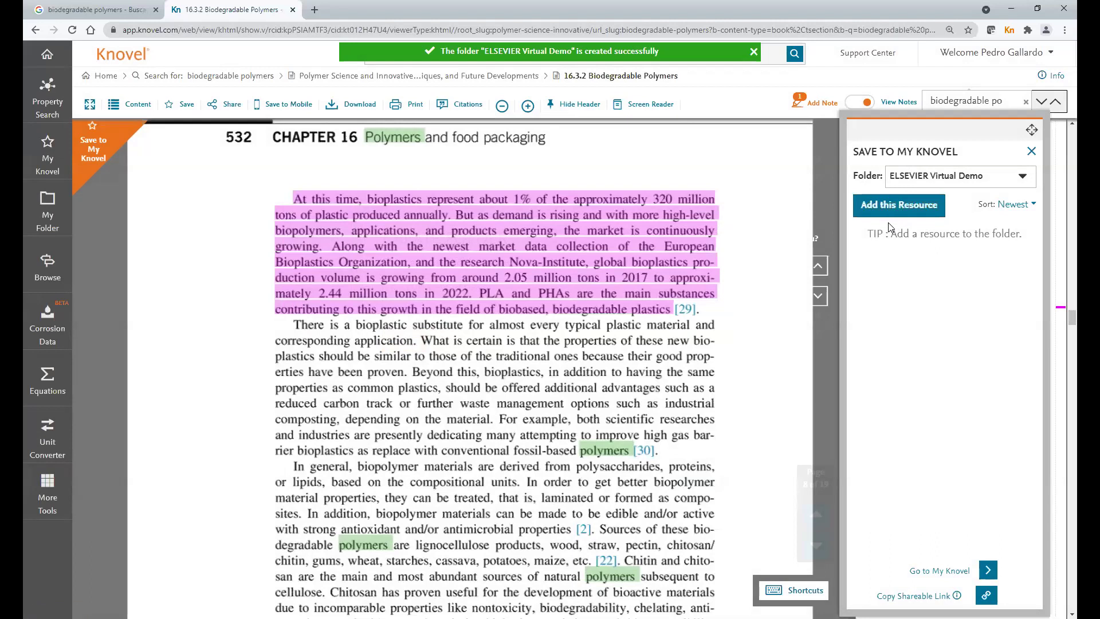
{"action": "left_click", "coordinate": [895, 208]}
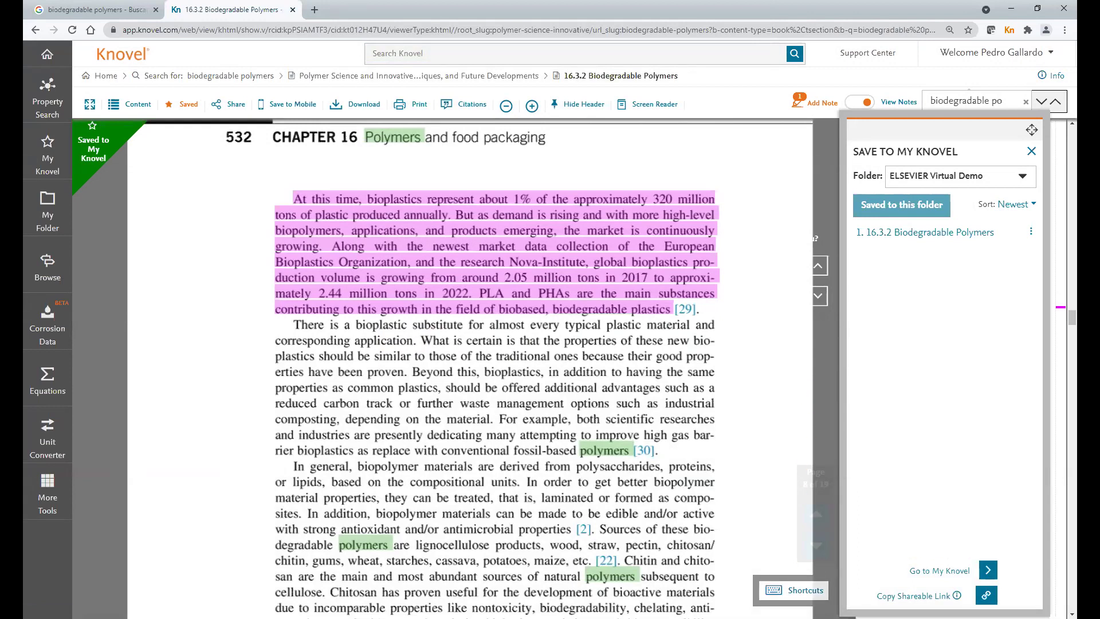
- Save the chapter to mobile and go back to the biodegradable polymers search results
{"action": "left_click", "coordinate": [1030, 153]}
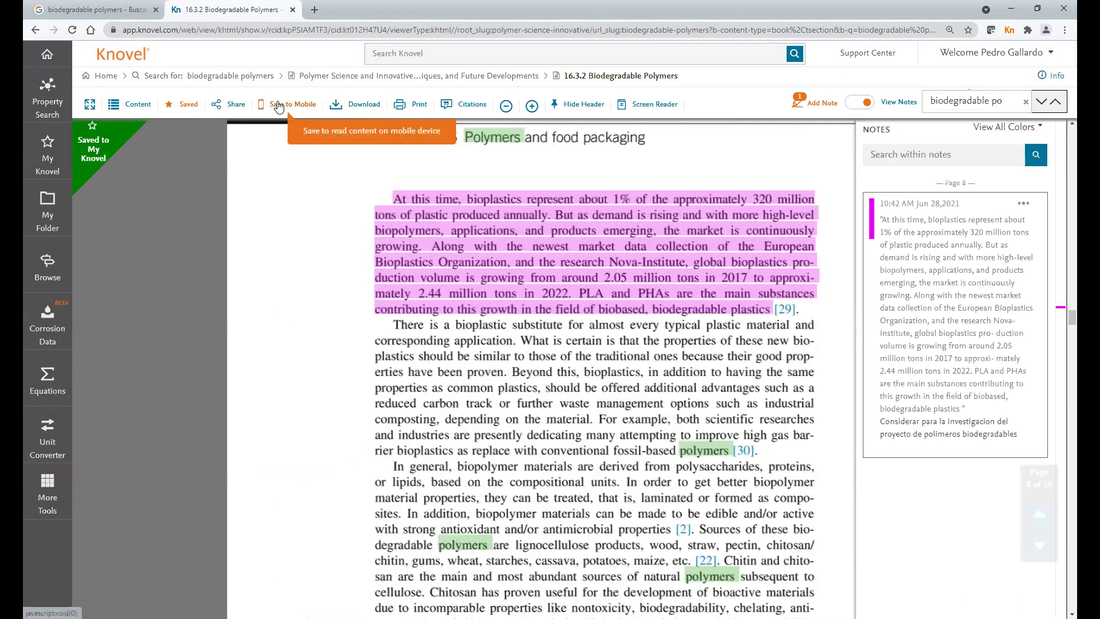
{"action": "left_click", "coordinate": [279, 107]}
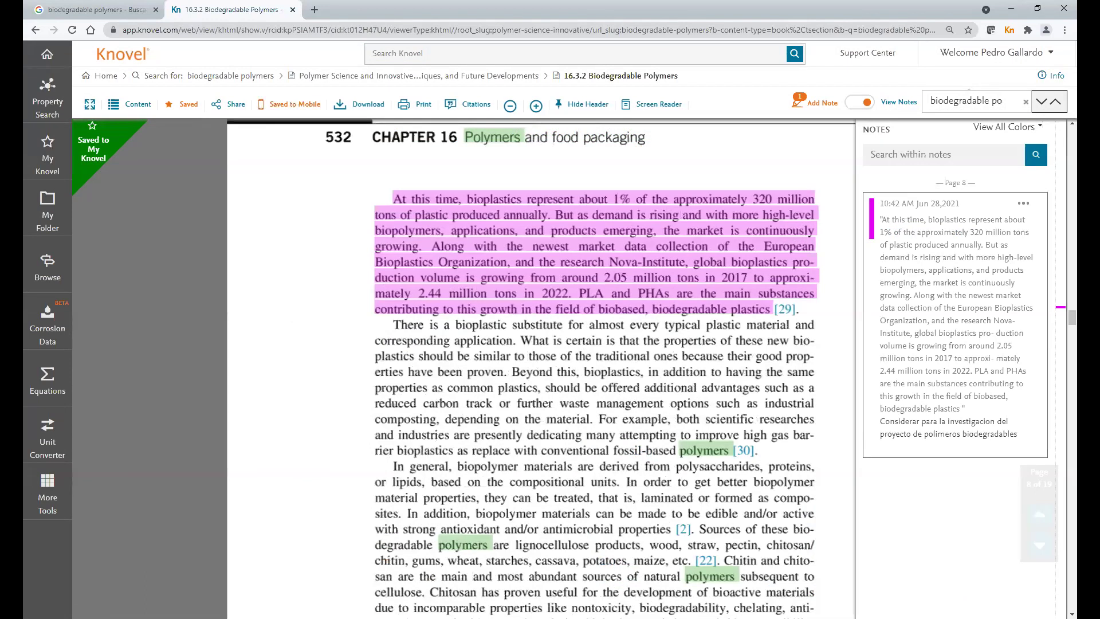
{"action": "left_click", "coordinate": [36, 30]}
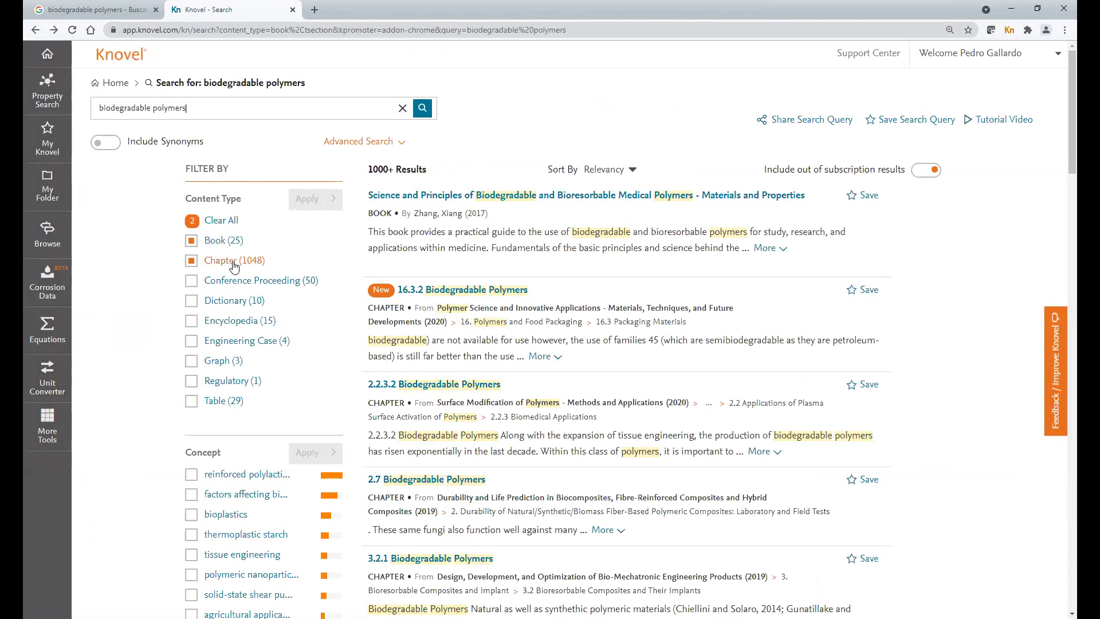
- Clear the Content Type filters and expand the Concept filter to list every concept
{"action": "left_click", "coordinate": [228, 224]}
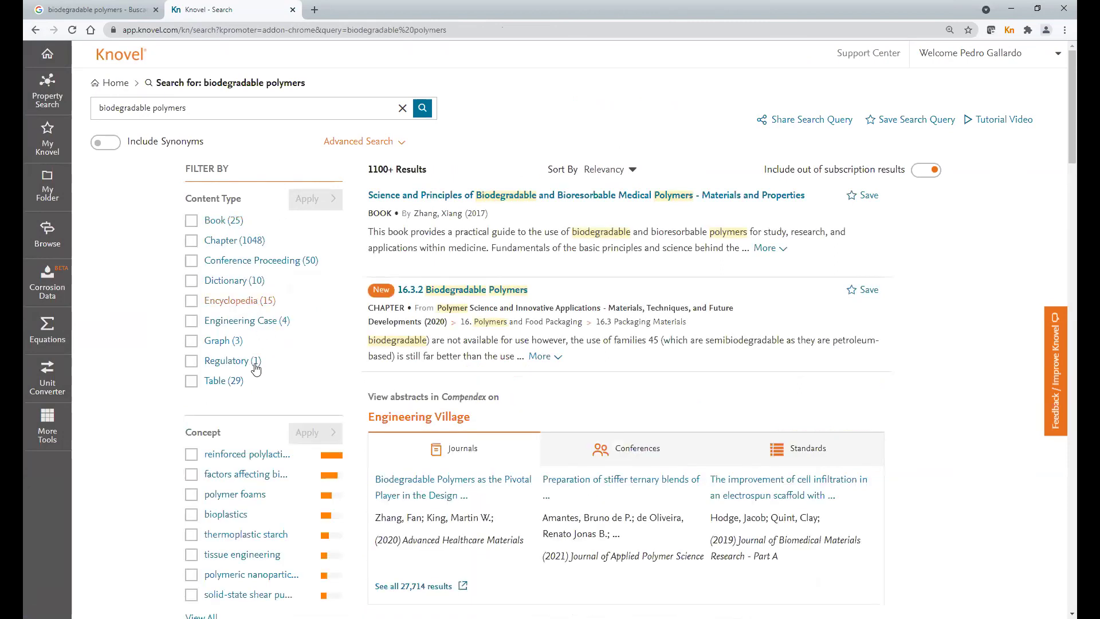
{"action": "scroll", "coordinate": [212, 275], "scroll_direction": "down", "scroll_amount": 2}
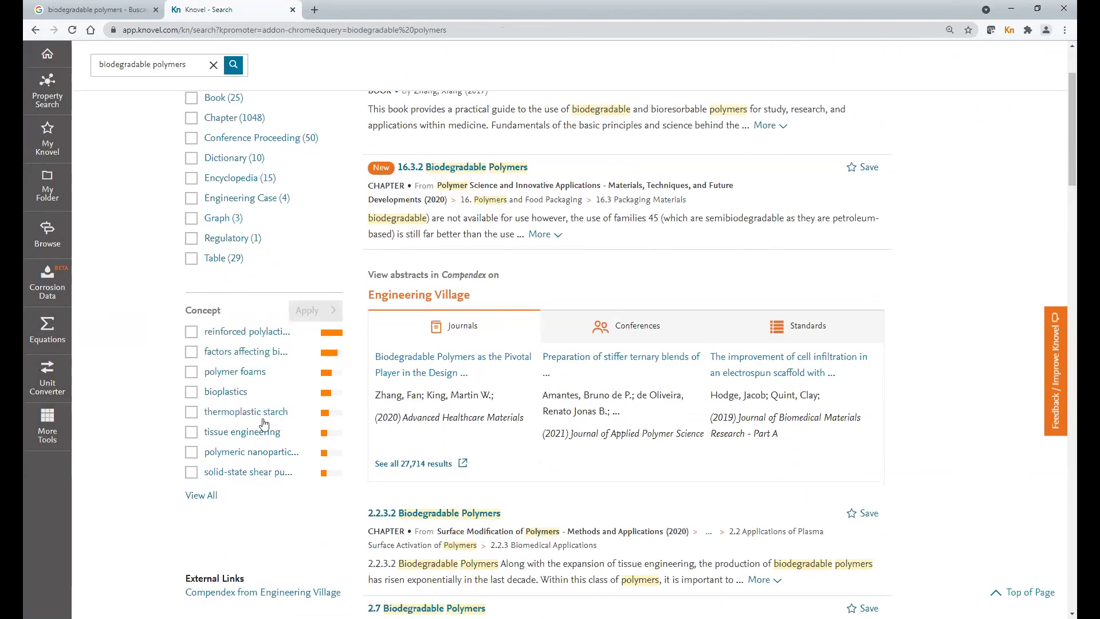
{"action": "scroll", "coordinate": [226, 418], "scroll_direction": "down", "scroll_amount": 1}
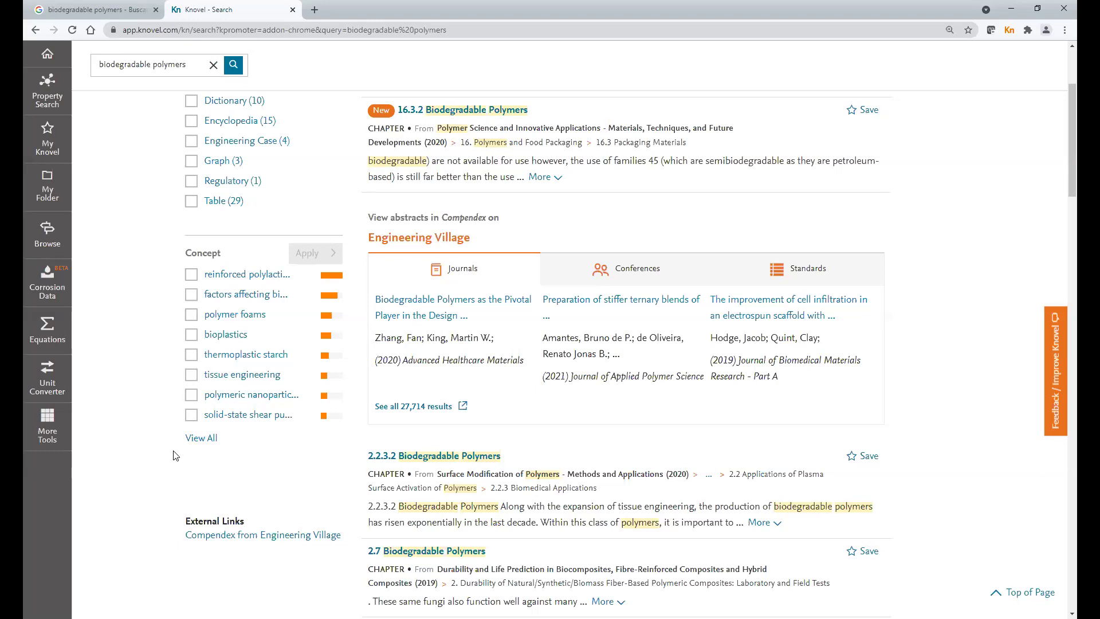
{"action": "left_click", "coordinate": [206, 438]}
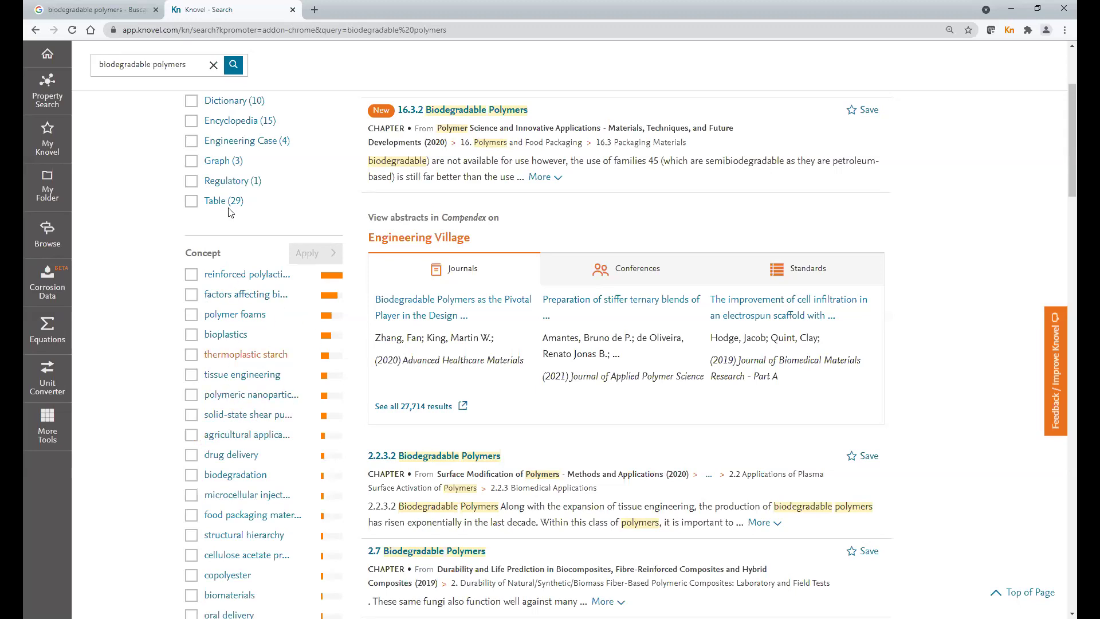
{"action": "scroll", "coordinate": [159, 121], "scroll_direction": "up", "scroll_amount": 3}
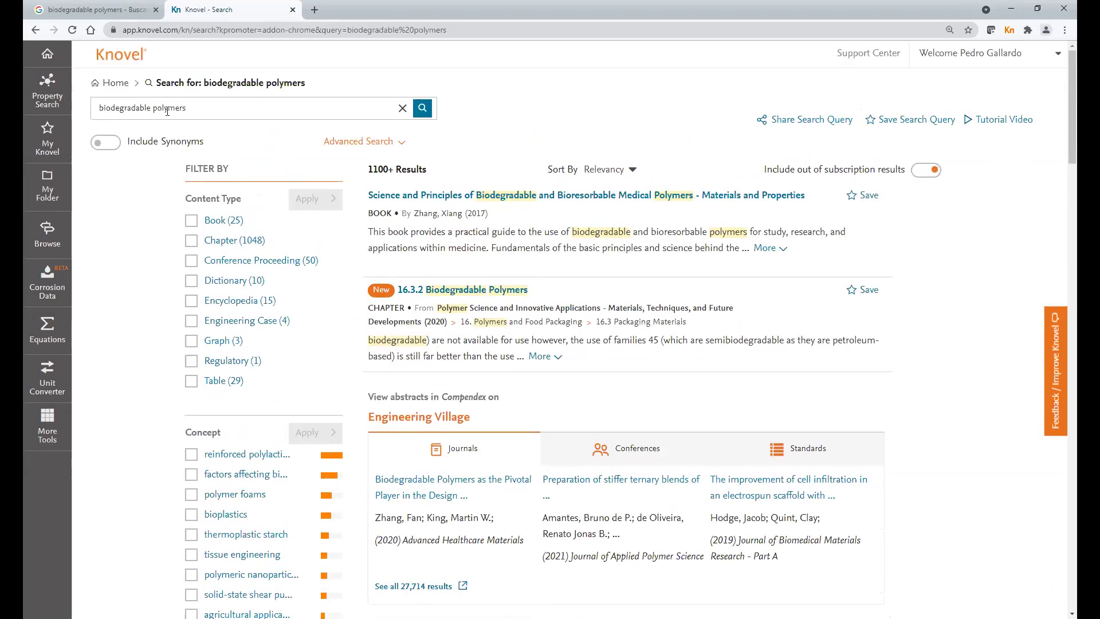
{"action": "scroll", "coordinate": [223, 343], "scroll_direction": "down", "scroll_amount": 3}
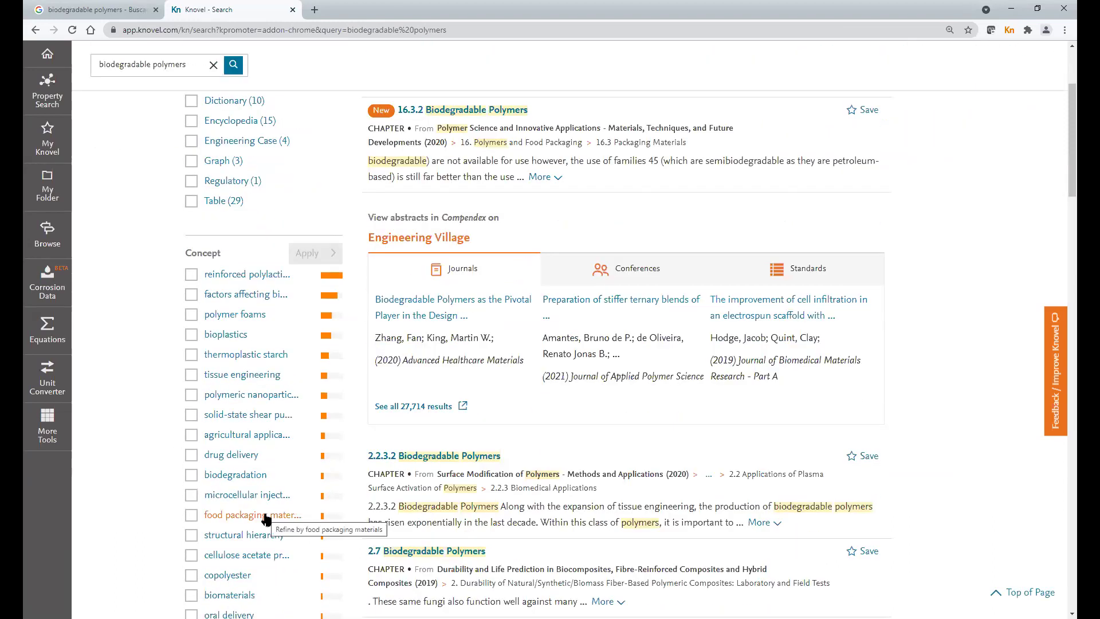
{"action": "scroll", "coordinate": [270, 367], "scroll_direction": "down", "scroll_amount": 2}
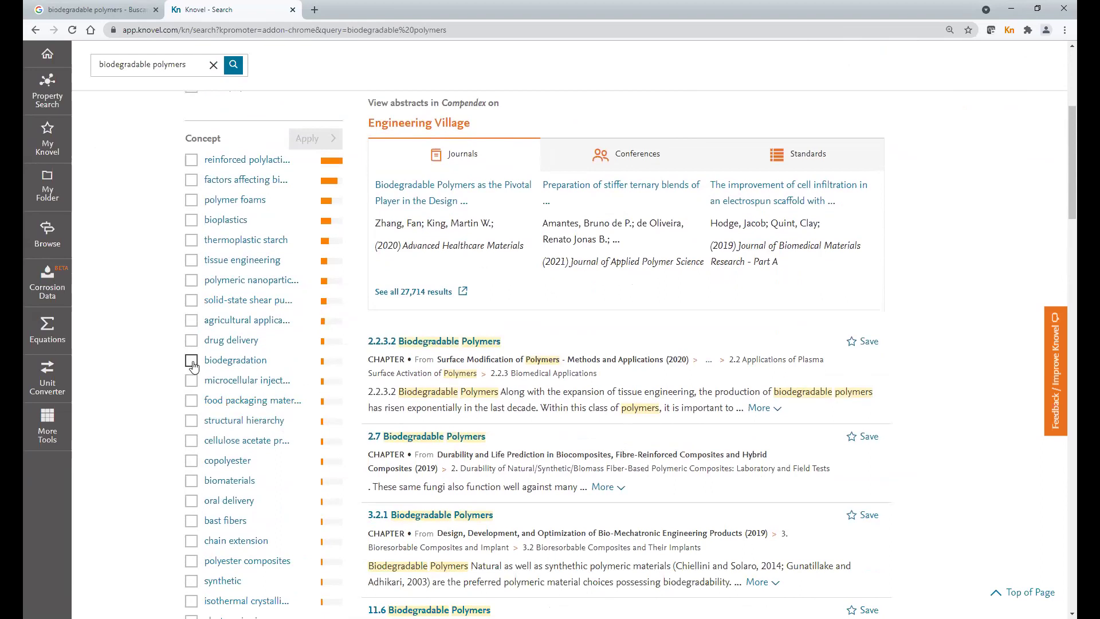
{"action": "left_click", "coordinate": [191, 361]}
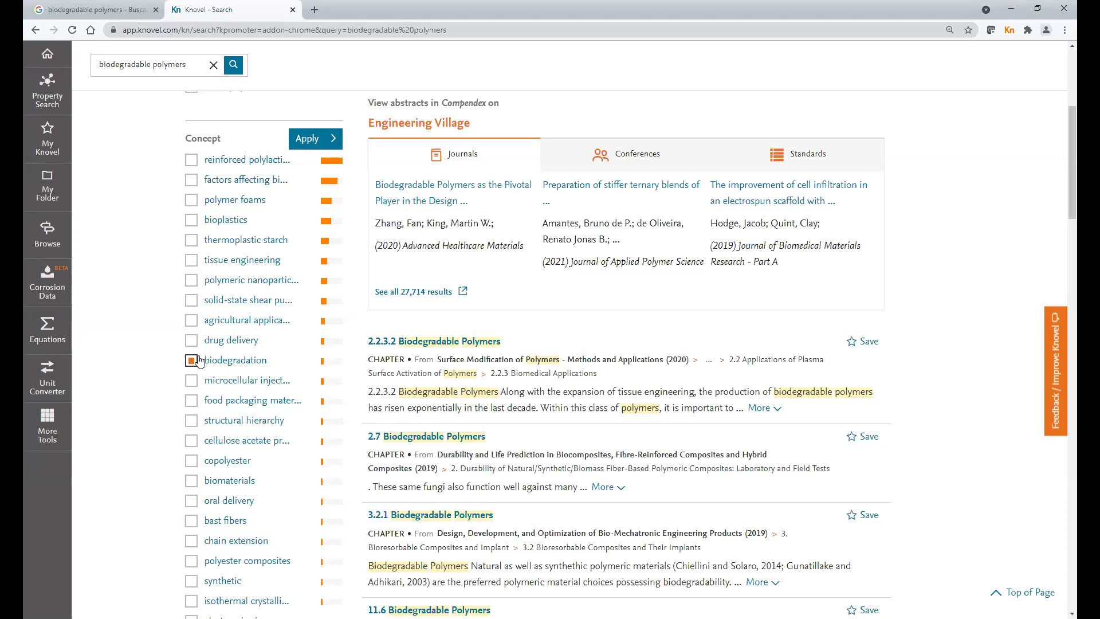
{"action": "left_click", "coordinate": [319, 141]}
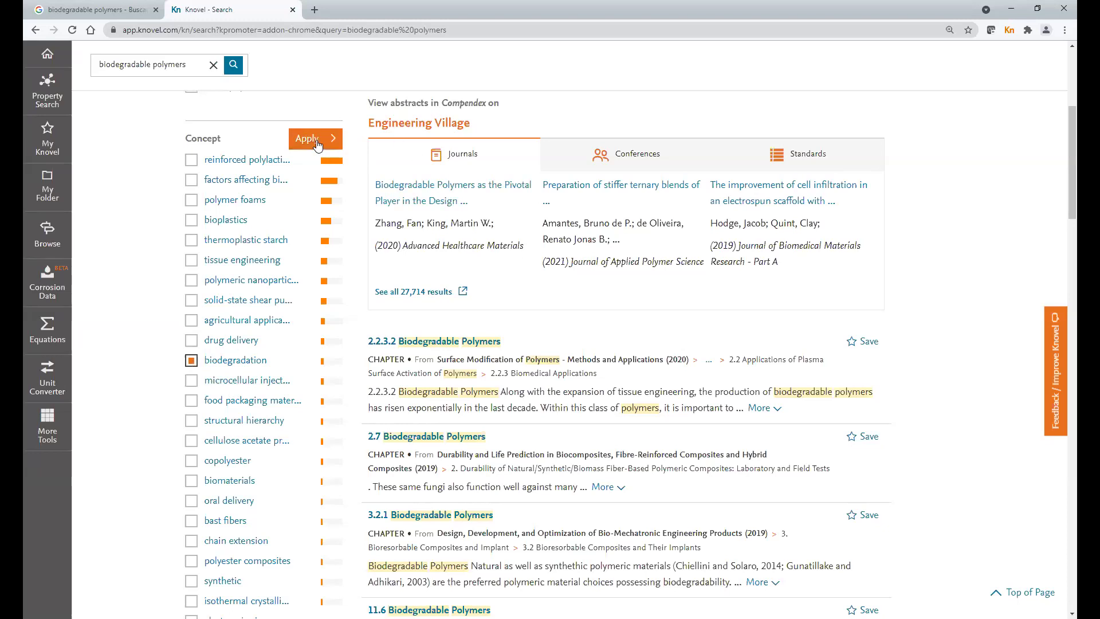
{"action": "left_click", "coordinate": [318, 143]}
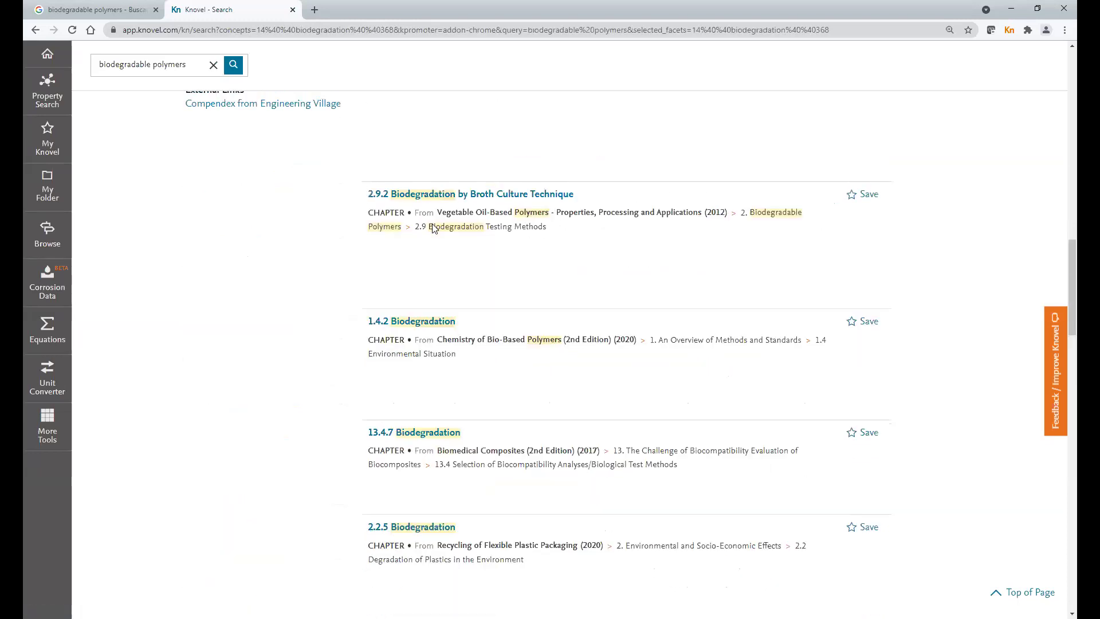
{"action": "scroll", "coordinate": [430, 224], "scroll_direction": "up", "scroll_amount": 5}
{"action": "scroll", "coordinate": [431, 225], "scroll_direction": "up", "scroll_amount": 10}
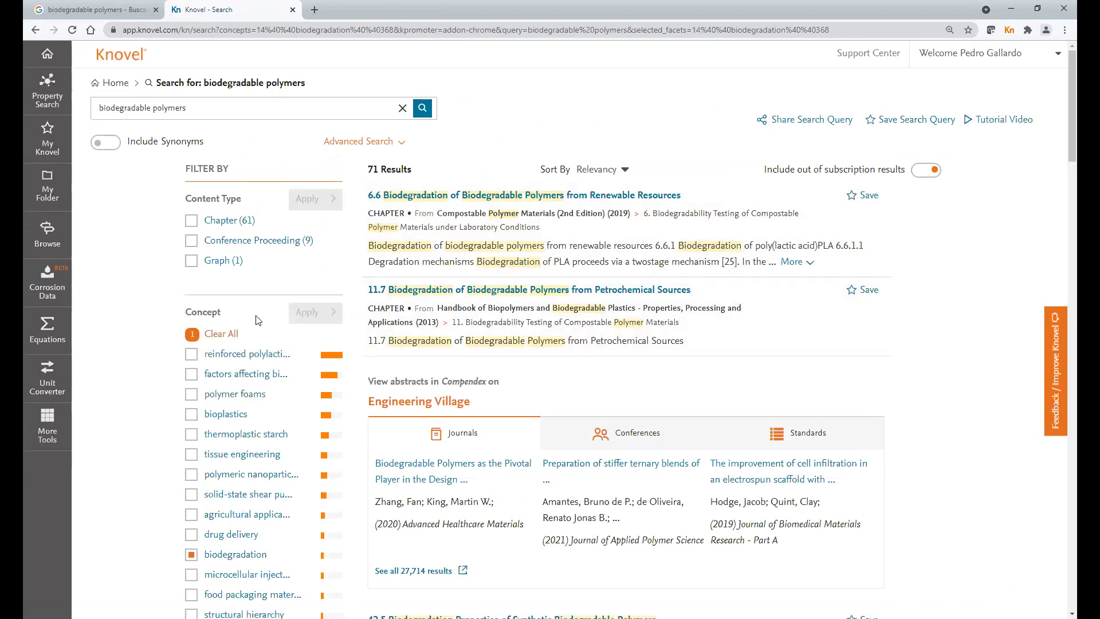
{"action": "left_click", "coordinate": [225, 339]}
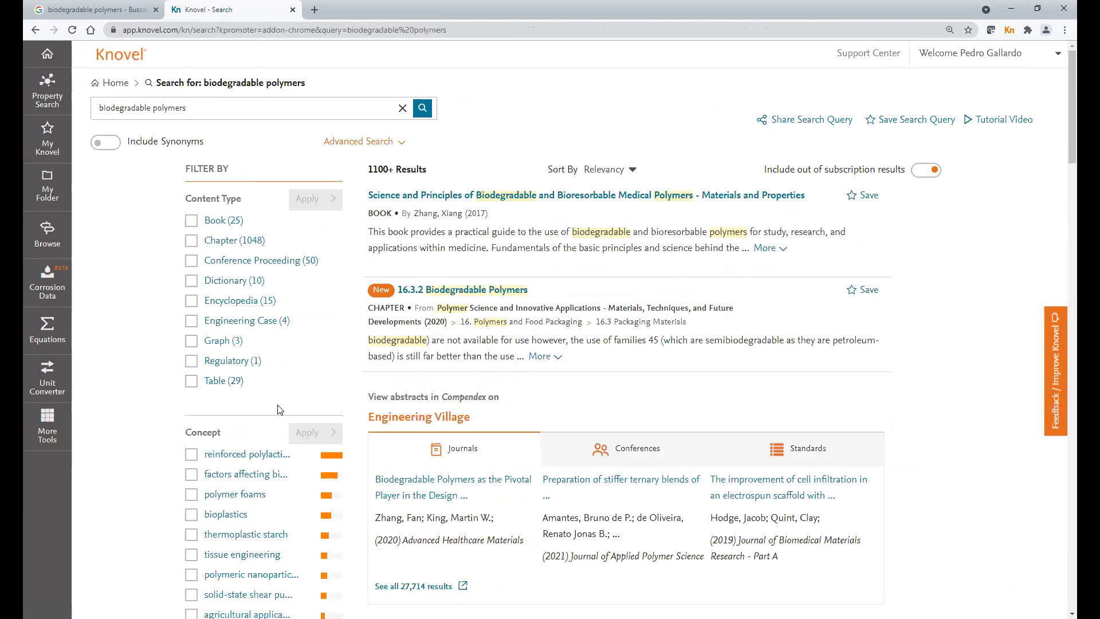
- Filter results to Graph only and open Figure 15.3's molar heat capacity graph in the digitizer
{"action": "left_click", "coordinate": [190, 341]}
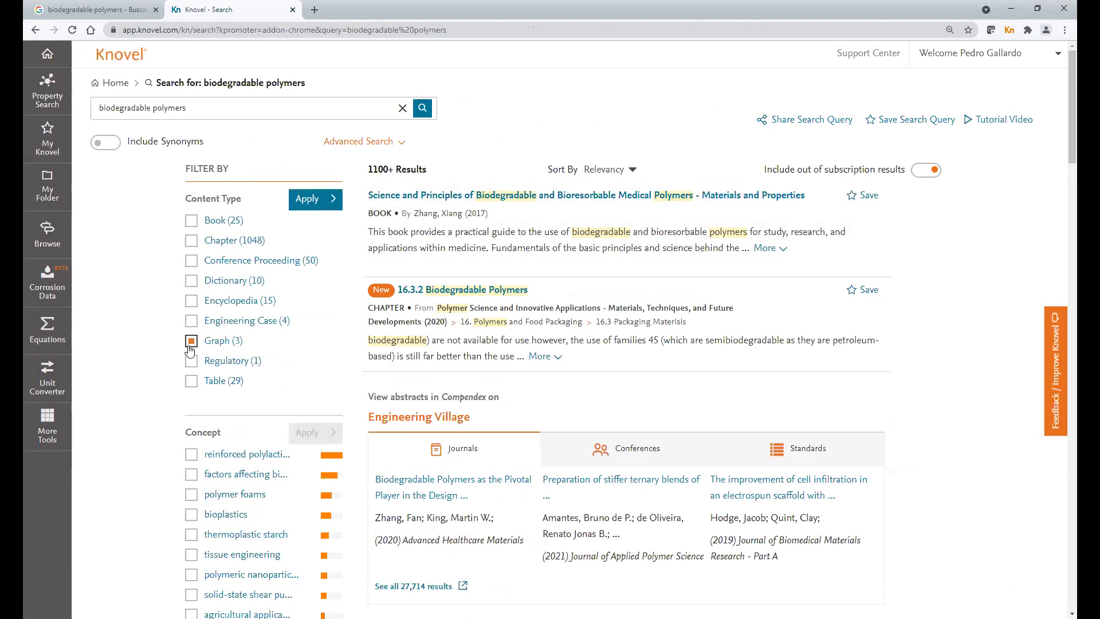
{"action": "left_click", "coordinate": [315, 201]}
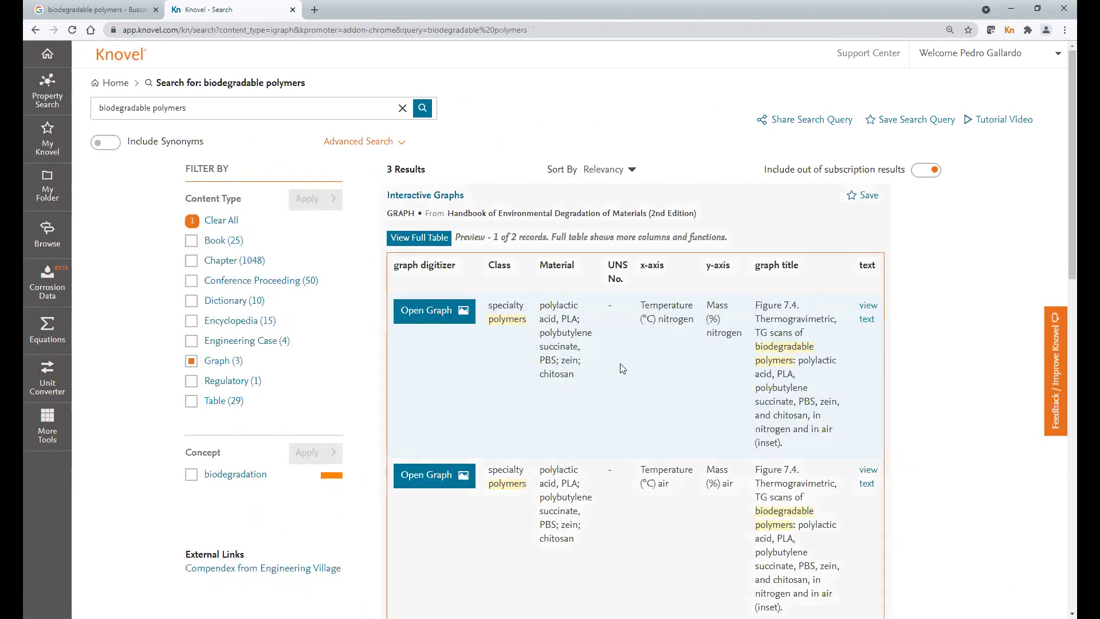
{"action": "scroll", "coordinate": [590, 390], "scroll_direction": "down", "scroll_amount": 3}
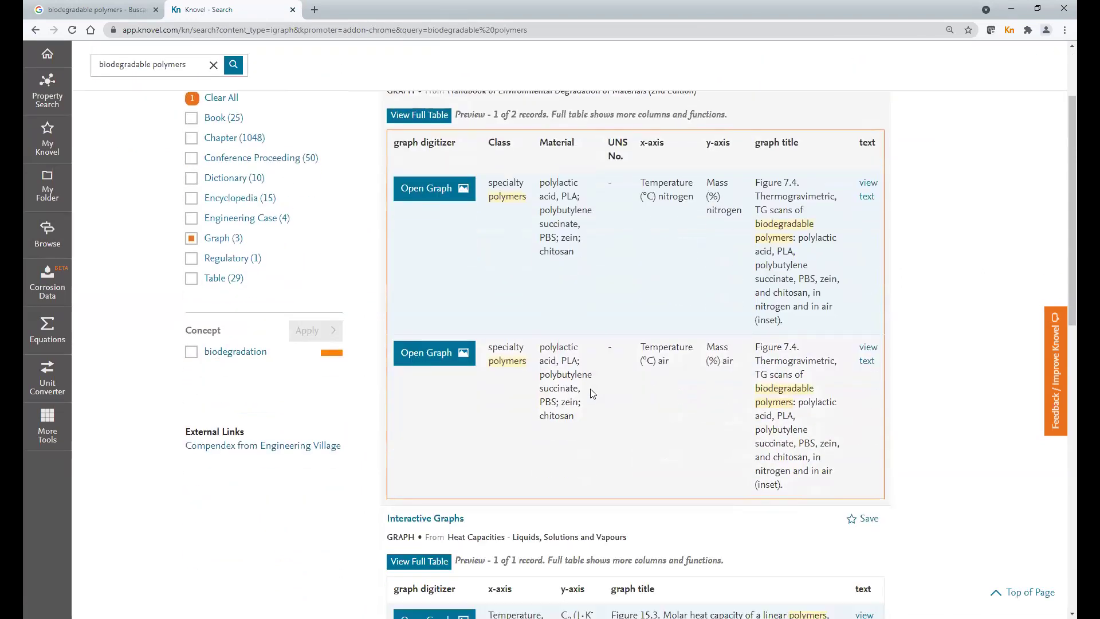
{"action": "scroll", "coordinate": [593, 393], "scroll_direction": "down", "scroll_amount": 3}
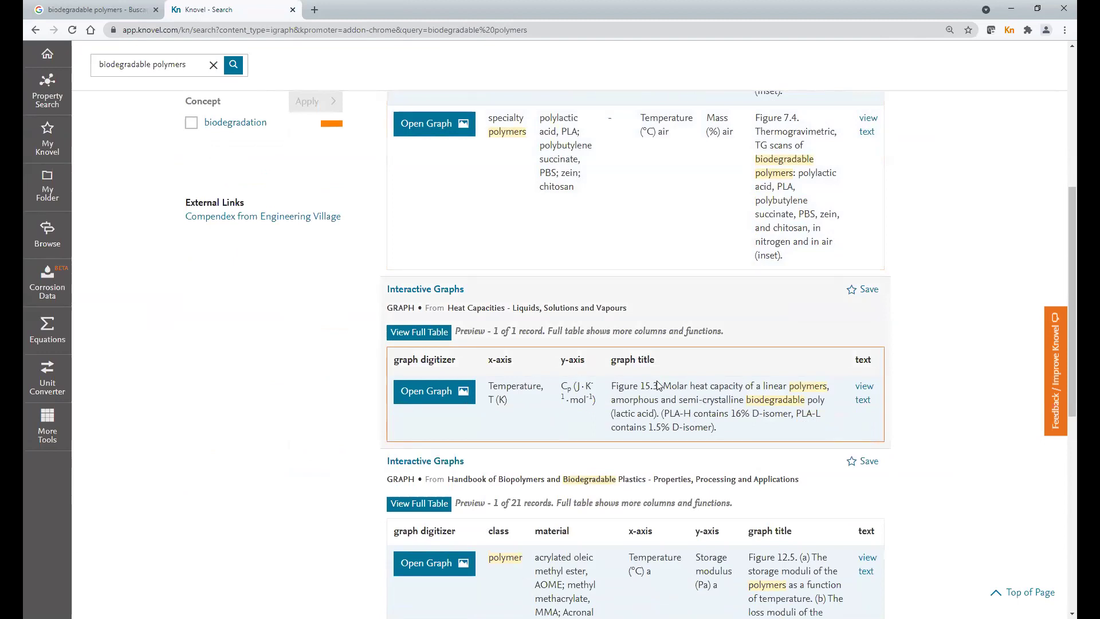
{"action": "left_click", "coordinate": [437, 394]}
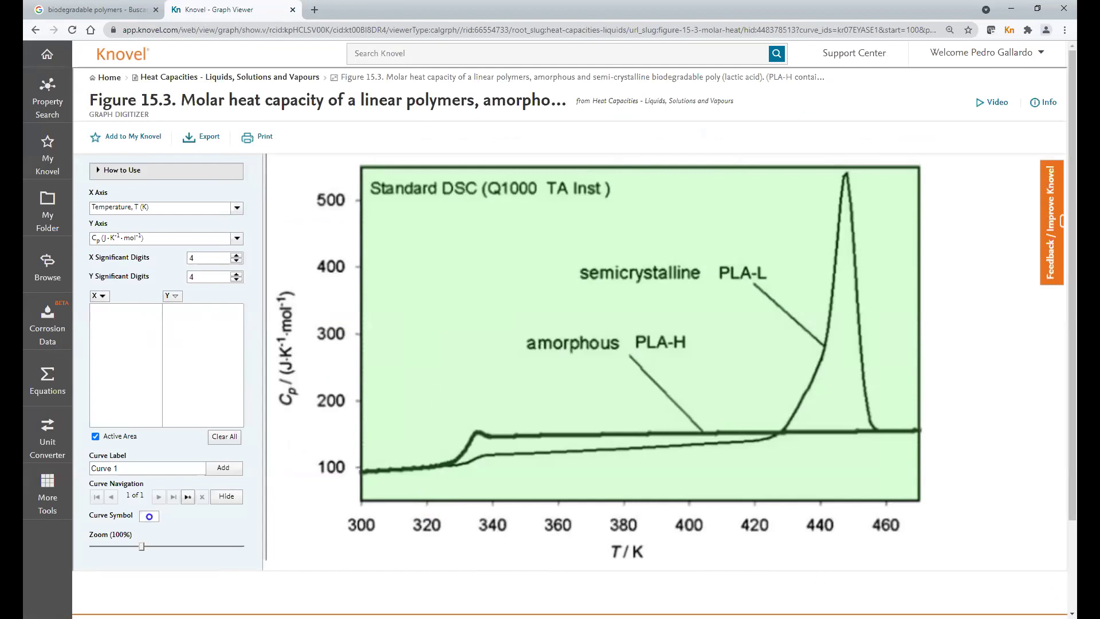
- Plot four points up the PLA-L peak, from 444.5/427.5 to 447.3/536.9
{"action": "left_click", "coordinate": [836, 249]}
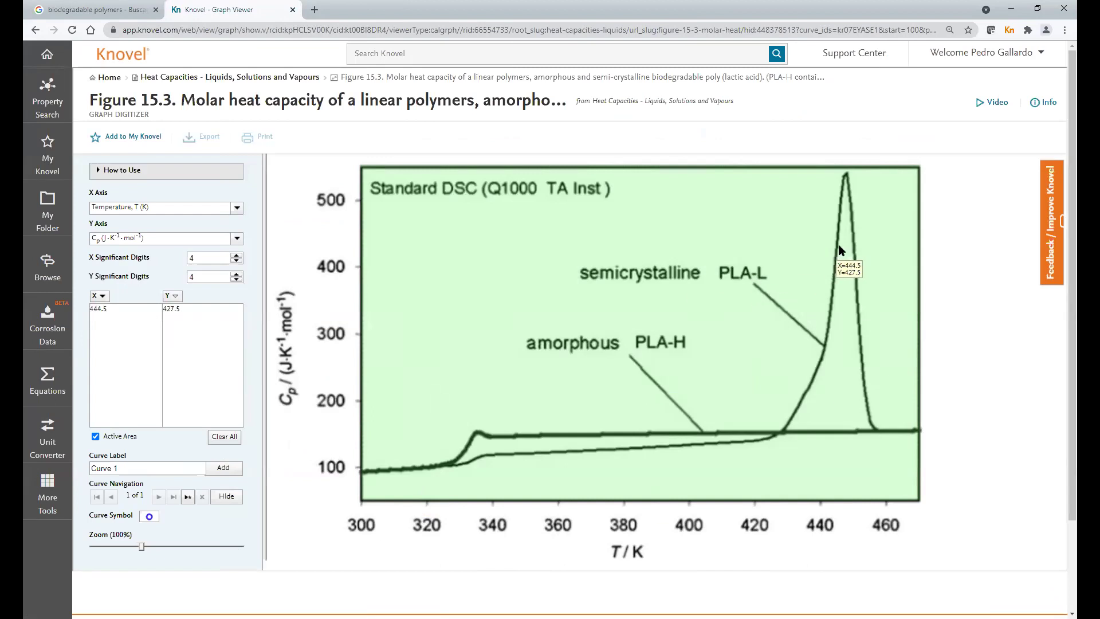
{"action": "left_click", "coordinate": [837, 215]}
{"action": "left_click", "coordinate": [841, 188]}
{"action": "left_click", "coordinate": [845, 175]}
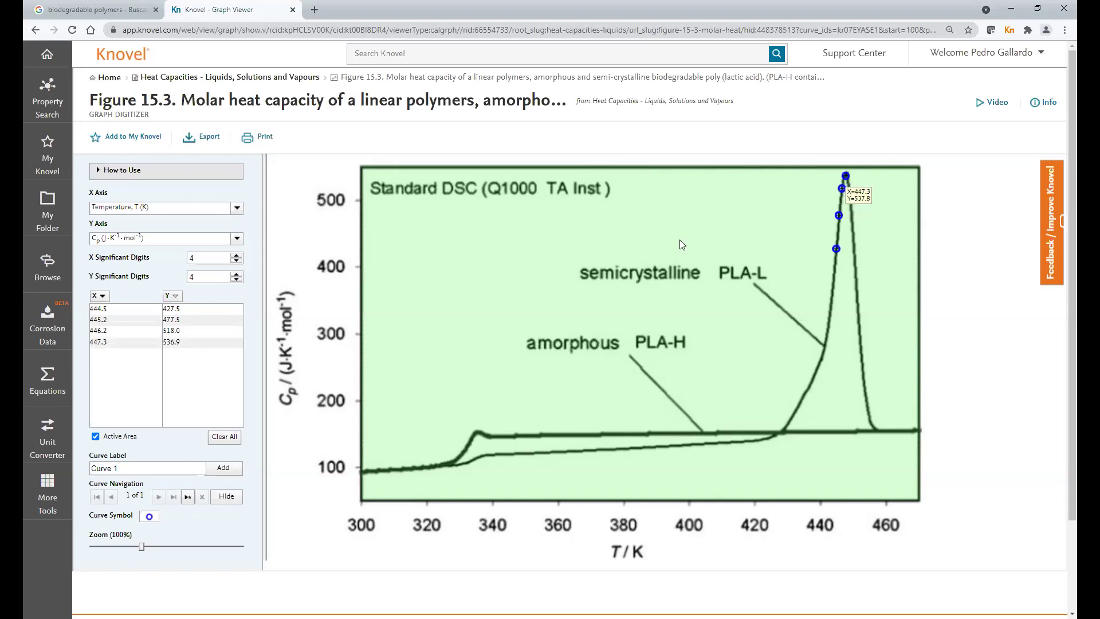
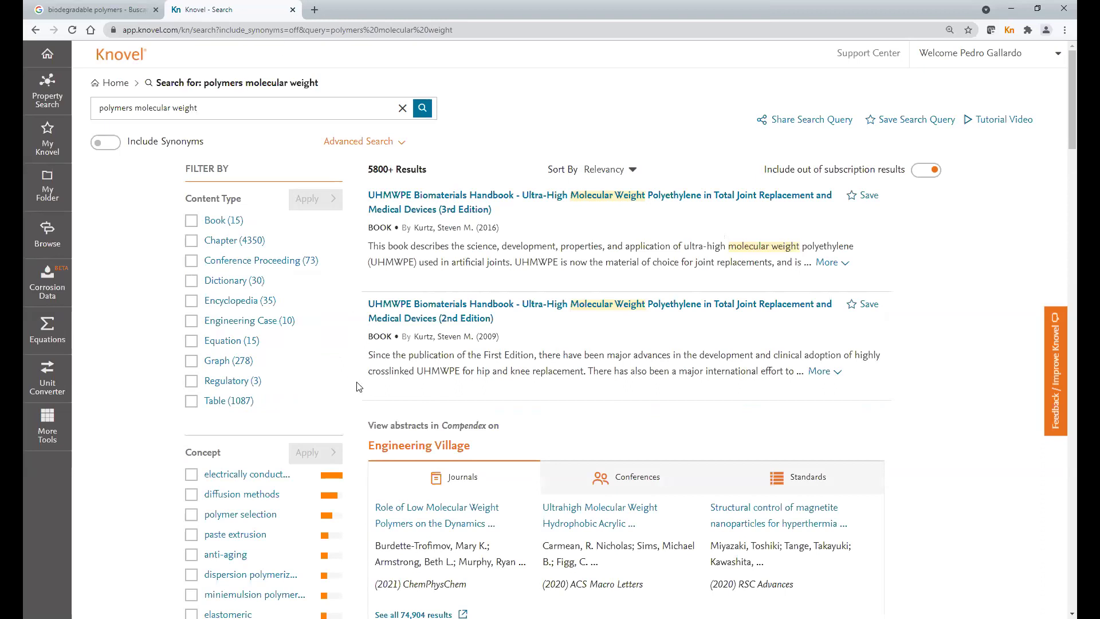
- Filter the results to Equations and open the Deborah Number for High-Molecular-Weight Polymers Flow page
{"action": "left_click", "coordinate": [193, 342]}
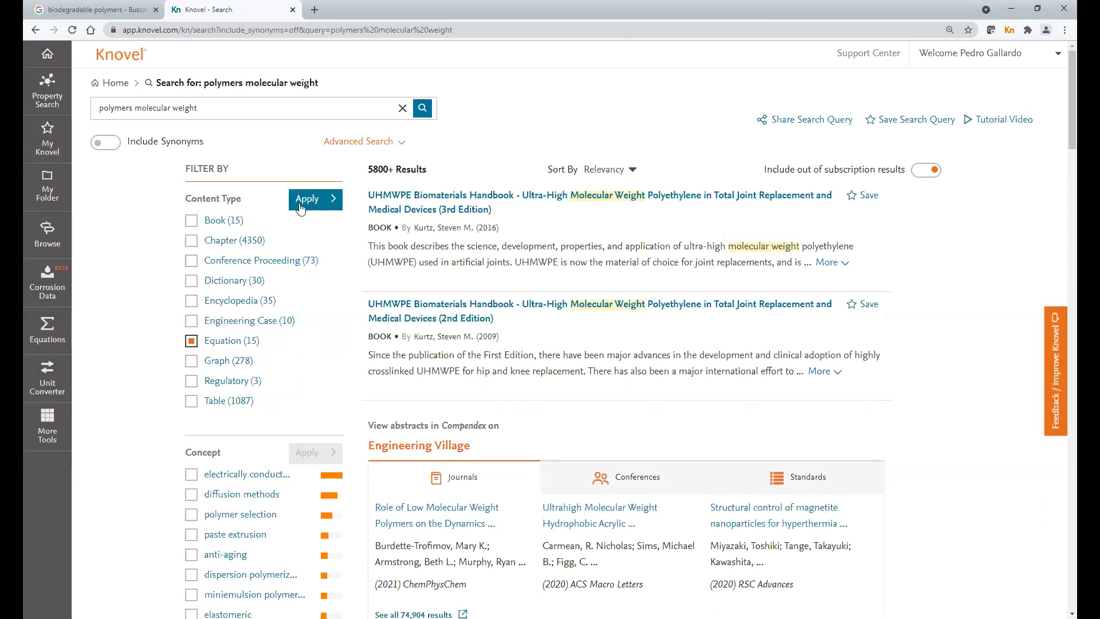
{"action": "left_click", "coordinate": [313, 207]}
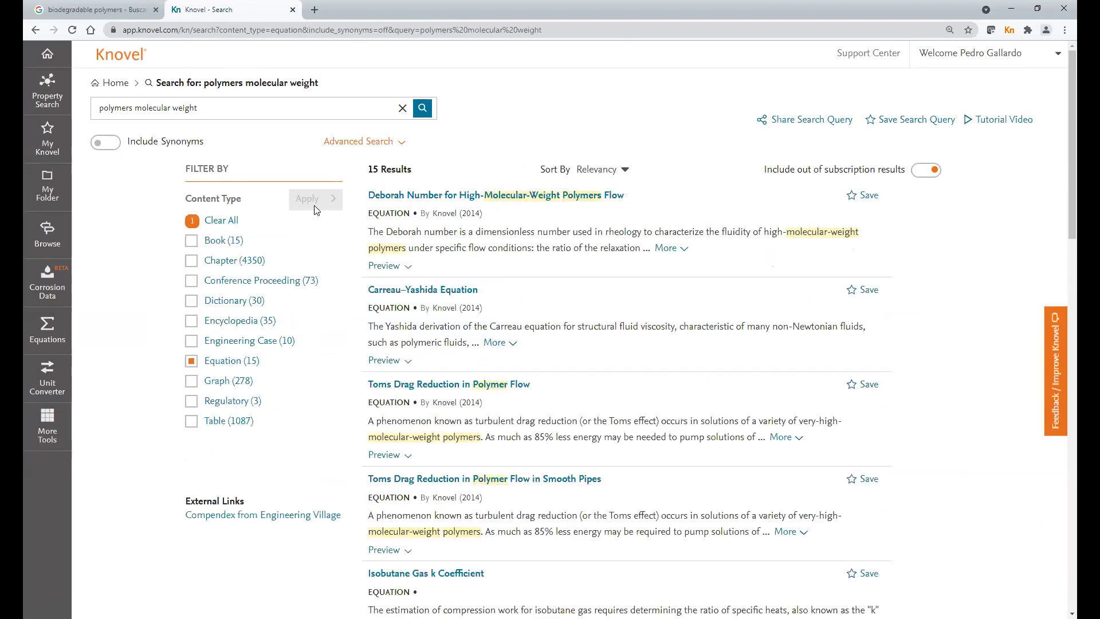
{"action": "scroll", "coordinate": [636, 405], "scroll_direction": "down", "scroll_amount": 6}
{"action": "scroll", "coordinate": [636, 404], "scroll_direction": "down", "scroll_amount": 8}
{"action": "scroll", "coordinate": [636, 405], "scroll_direction": "up", "scroll_amount": 15}
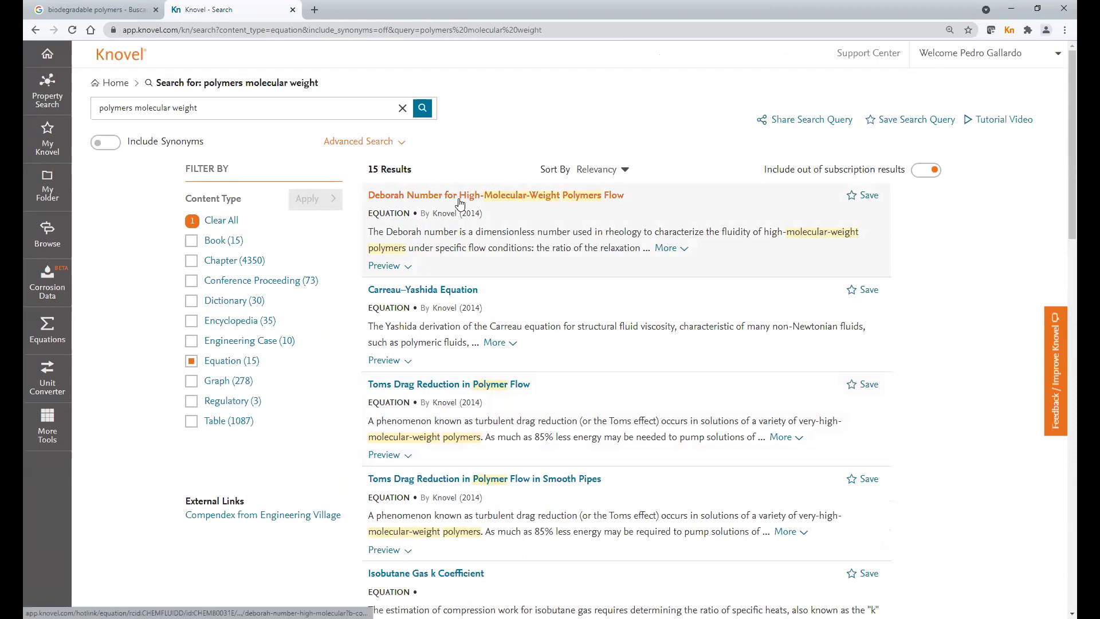
{"action": "left_click", "coordinate": [460, 198]}
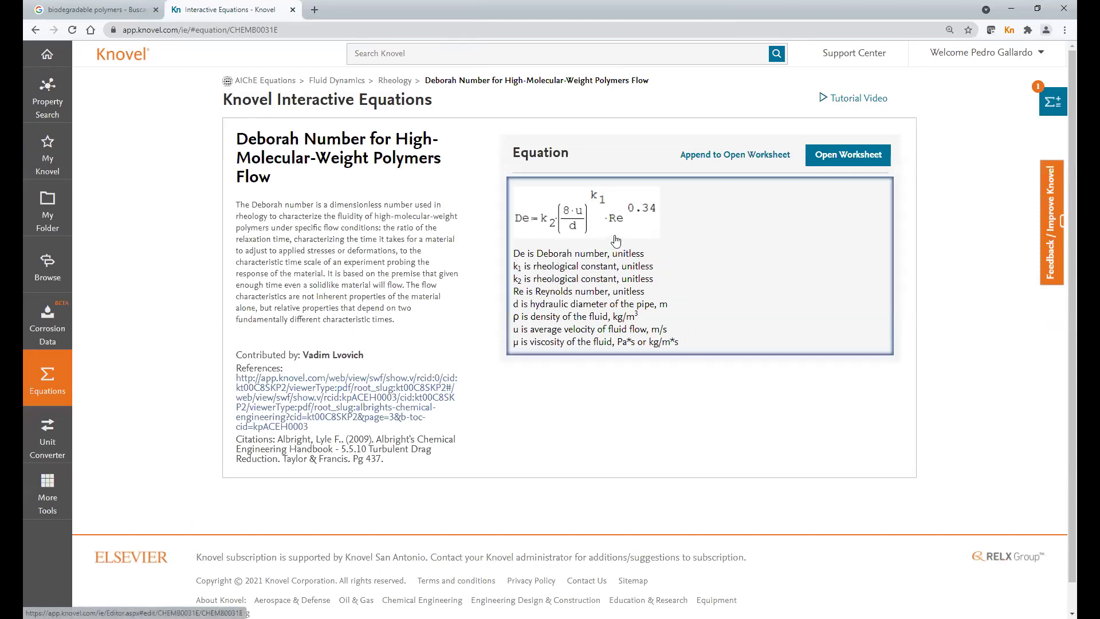
- Launch the Deborah Number equation as a worksheet in the Equation Solver
{"action": "left_click", "coordinate": [846, 156]}
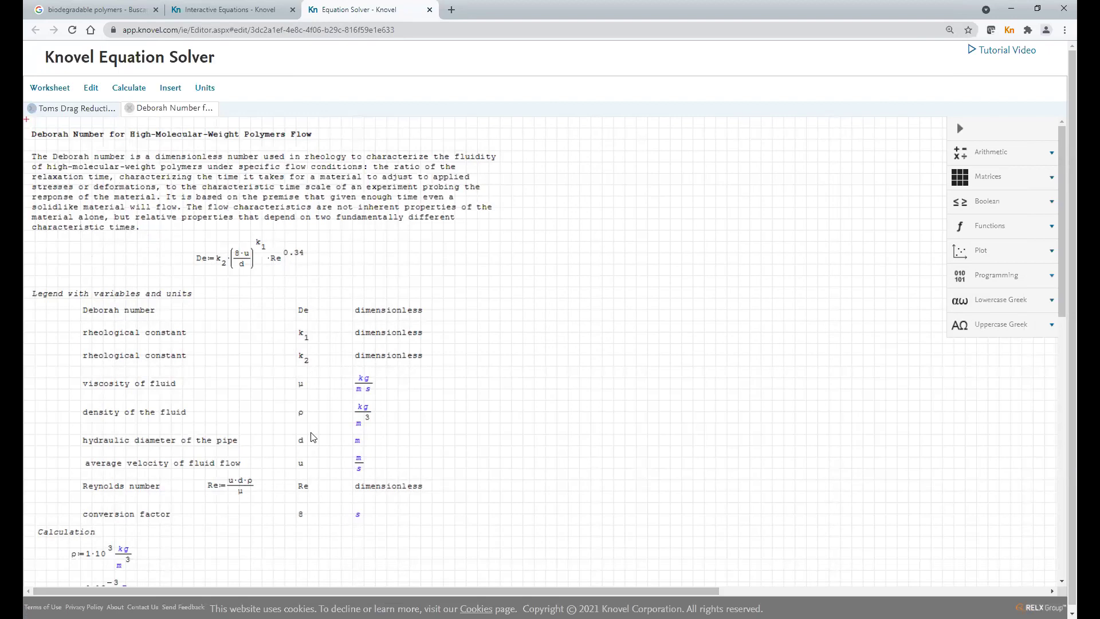
- Enter ρ = 1.5·10³ kg/m³, μ = 3·10⁻³ Pa·s and d = 0.1 m so De recalculates to 11.425
{"action": "scroll", "coordinate": [311, 435], "scroll_direction": "down", "scroll_amount": 2}
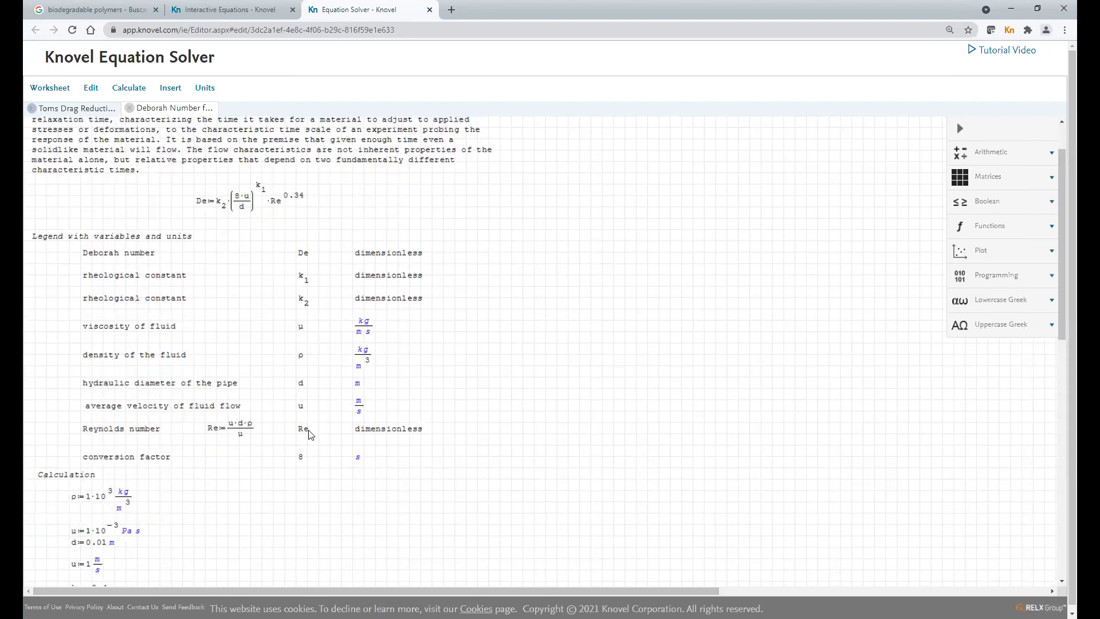
{"action": "scroll", "coordinate": [309, 433], "scroll_direction": "down", "scroll_amount": 3}
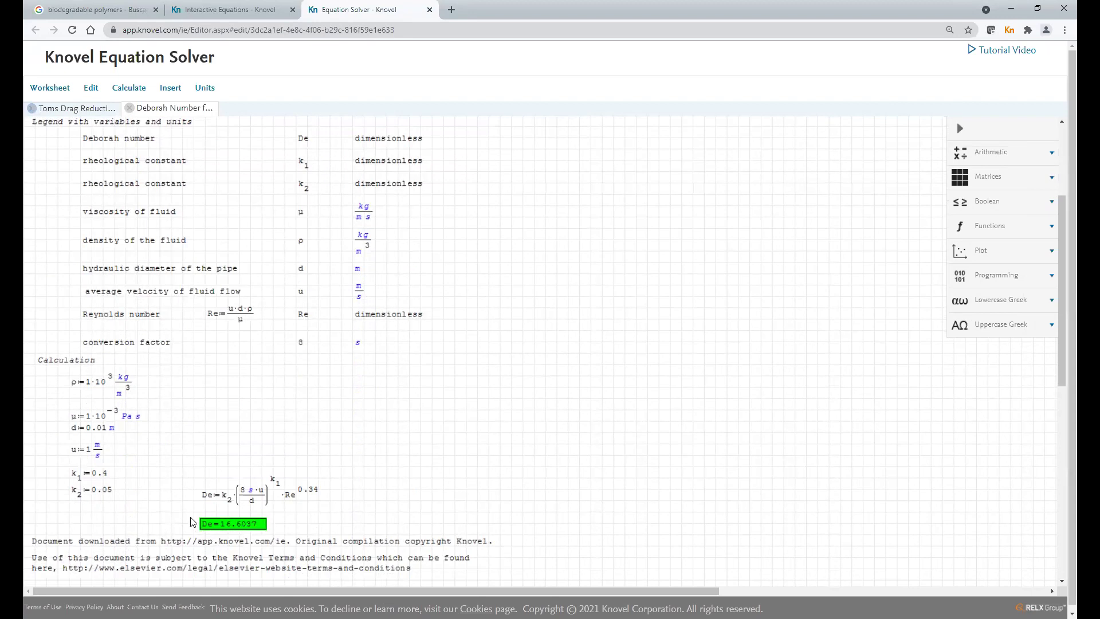
{"action": "left_click", "coordinate": [90, 387]}
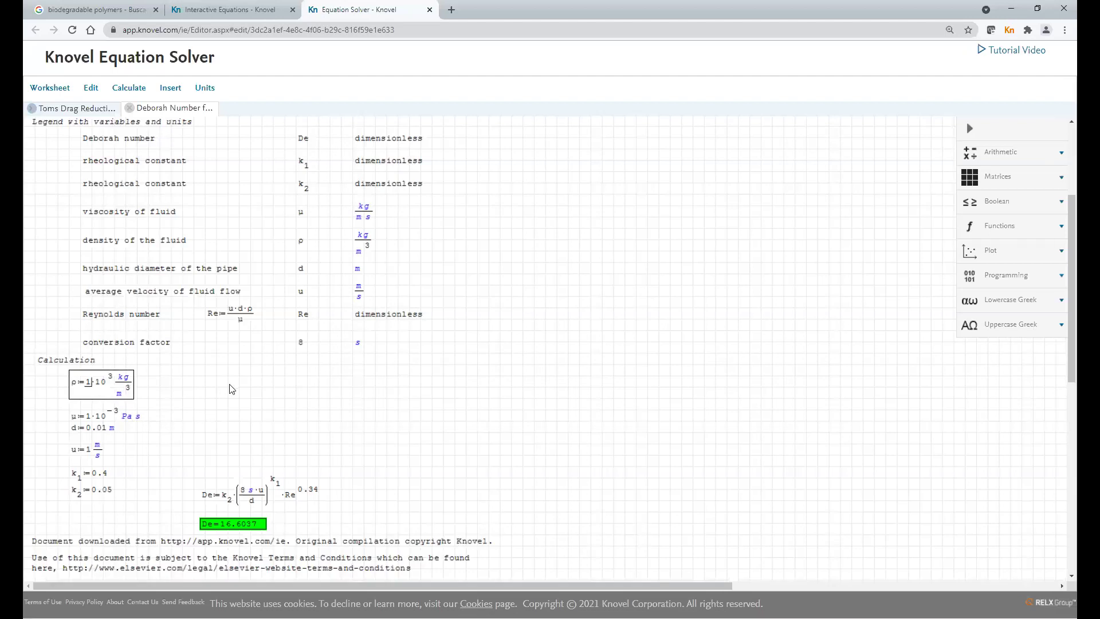
{"action": "type", "text": ".5"}
{"action": "left_click", "coordinate": [220, 407]}
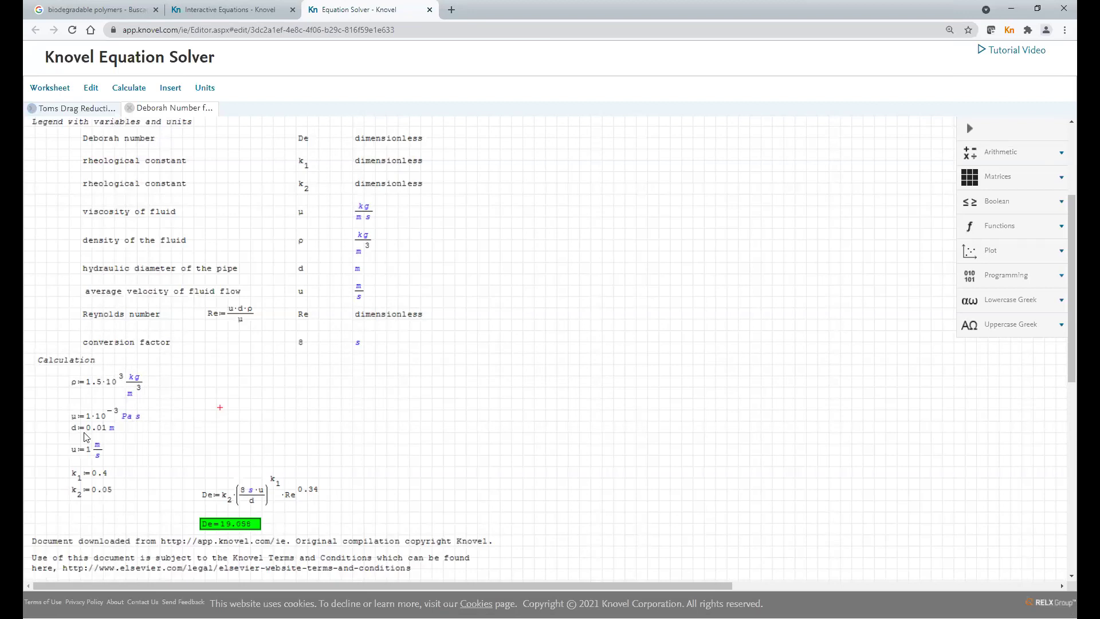
{"action": "double_click", "coordinate": [89, 417]}
{"action": "type", "text": "3"}
{"action": "left_click", "coordinate": [243, 398]}
{"action": "left_click", "coordinate": [103, 427]}
{"action": "key", "text": "BackSpace"}
{"action": "left_click", "coordinate": [237, 418]}
- Save the worksheet to My Knovel as 'Numero de Deborah' and dismiss the saved notice
{"action": "left_click", "coordinate": [48, 88]}
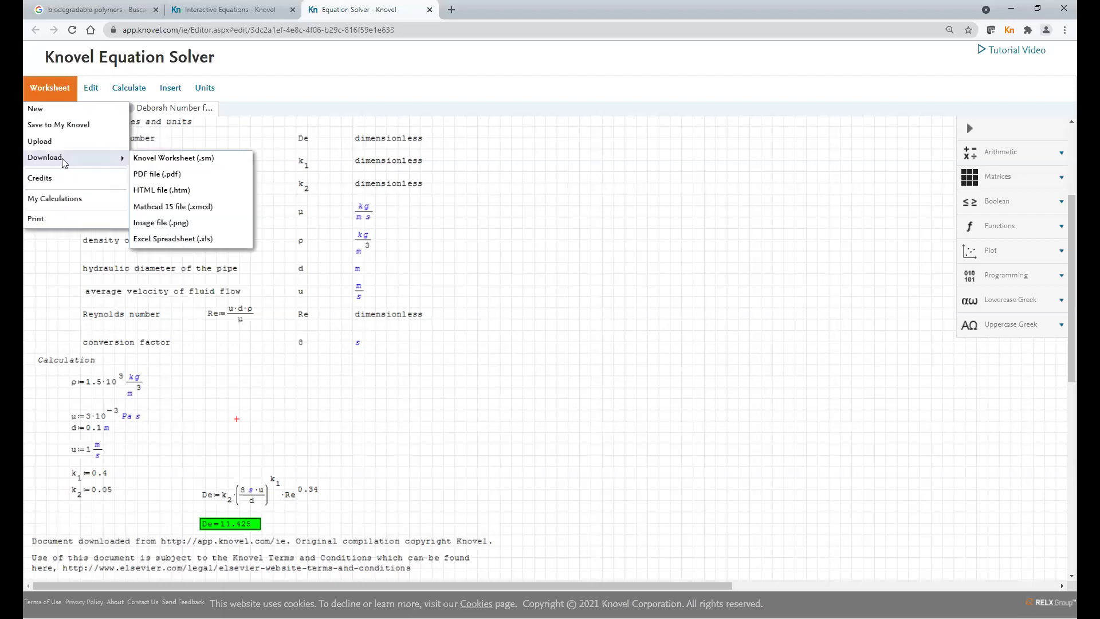
{"action": "left_click", "coordinate": [65, 128]}
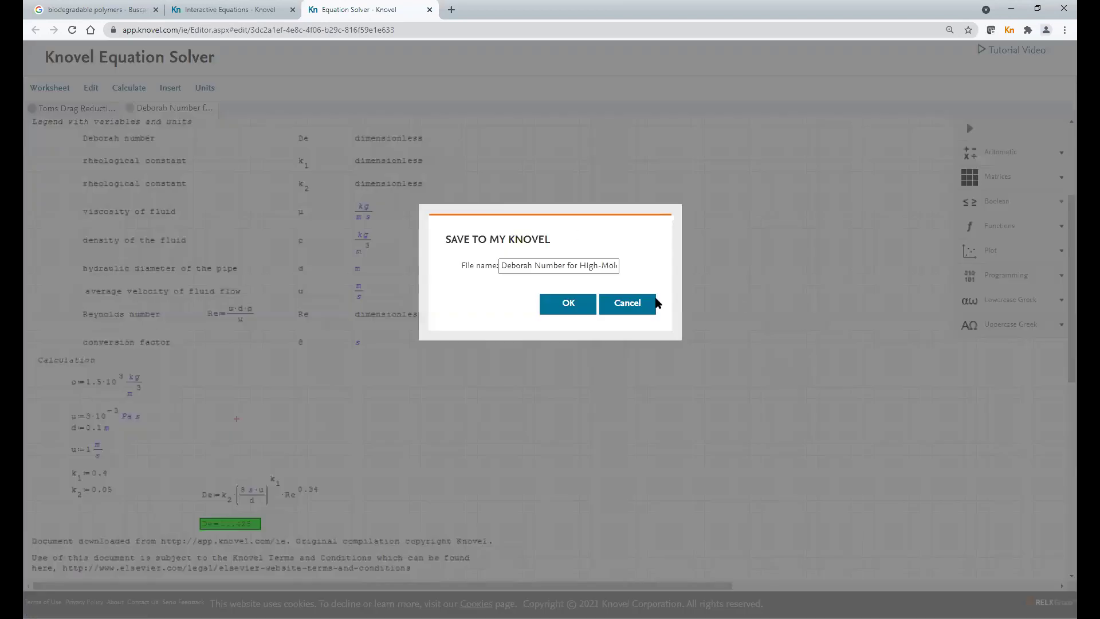
{"action": "left_click", "coordinate": [504, 265]}
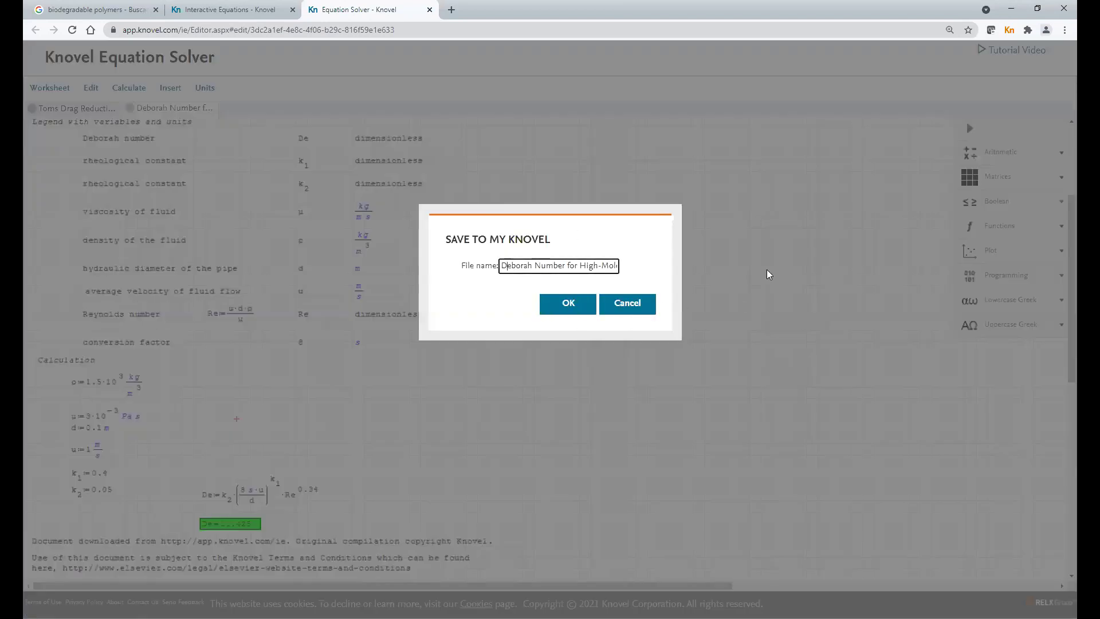
{"action": "key", "text": "ctrl+a"}
{"action": "type", "text": "Nun"}
{"action": "key", "text": "BackSpace"}
{"action": "key", "text": "BackSpace"}
{"action": "key", "text": "BackSpace"}
{"action": "type", "text": "Numero de D"}
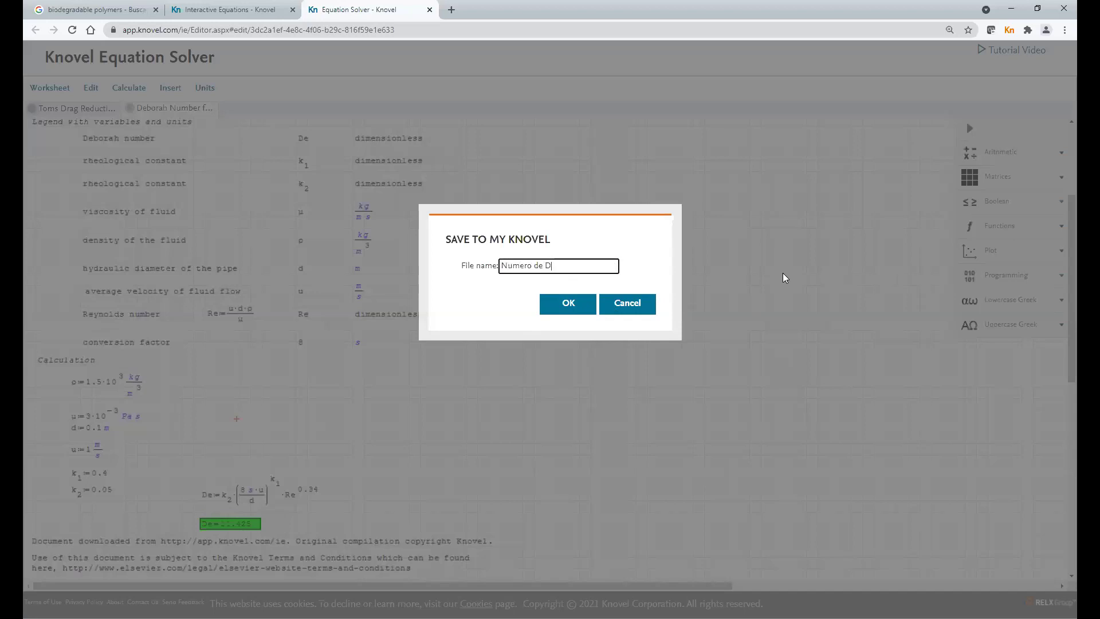
{"action": "type", "text": "eborah"}
{"action": "left_click", "coordinate": [580, 306]}
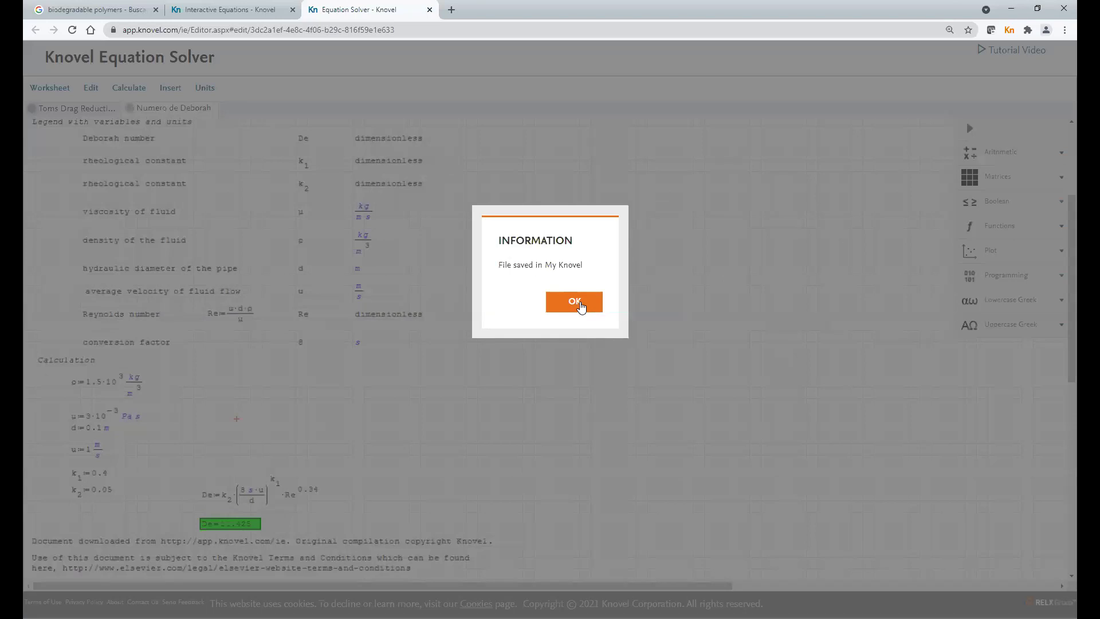
{"action": "left_click", "coordinate": [579, 304]}
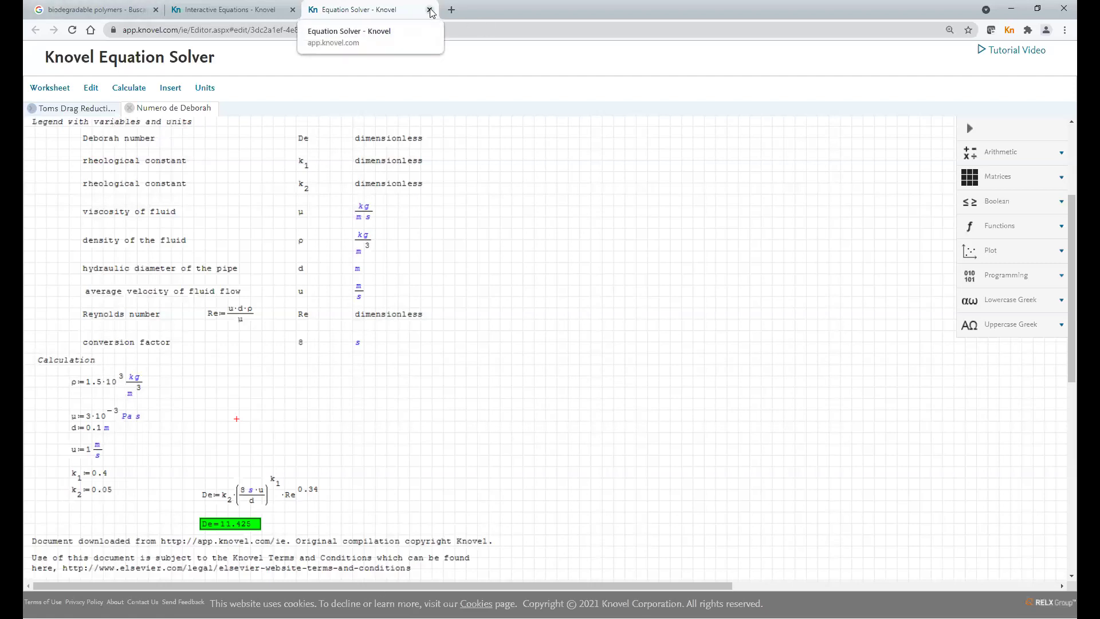
- Close the Equation Solver tab and go to the full My Knovel saved items page
{"action": "left_click", "coordinate": [429, 10]}
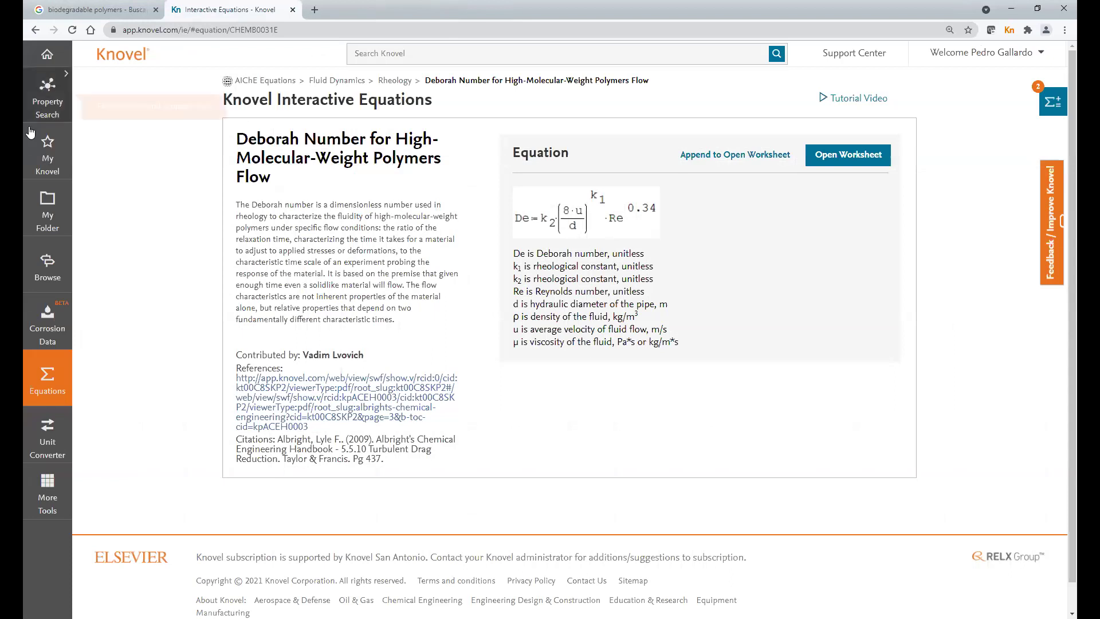
{"action": "left_click", "coordinate": [50, 158]}
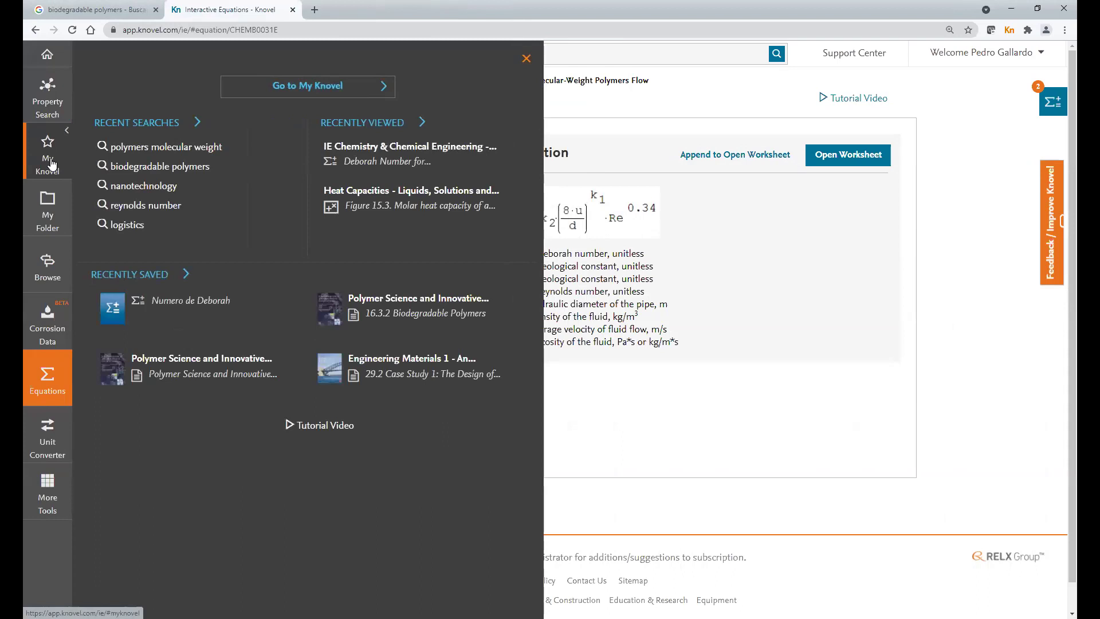
{"action": "left_click", "coordinate": [324, 96]}
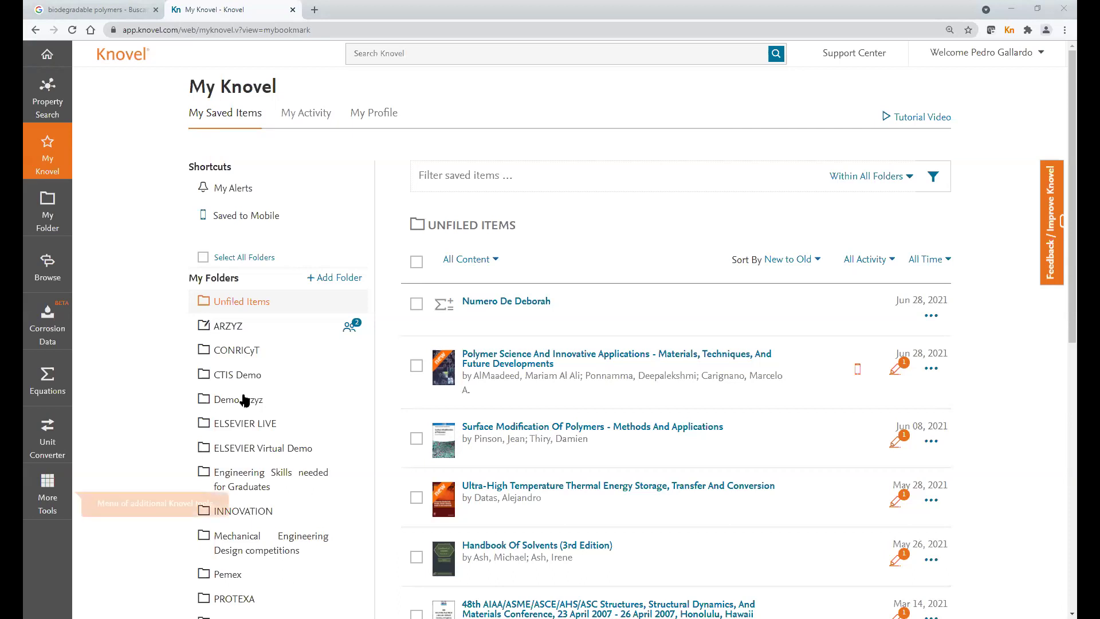
- Check the ELSEVIER Virtual Demo folder, then select Numero De Deborah in Unfiled Items
{"action": "scroll", "coordinate": [314, 280], "scroll_direction": "down", "scroll_amount": 1}
{"action": "scroll", "coordinate": [351, 344], "scroll_direction": "down", "scroll_amount": 5}
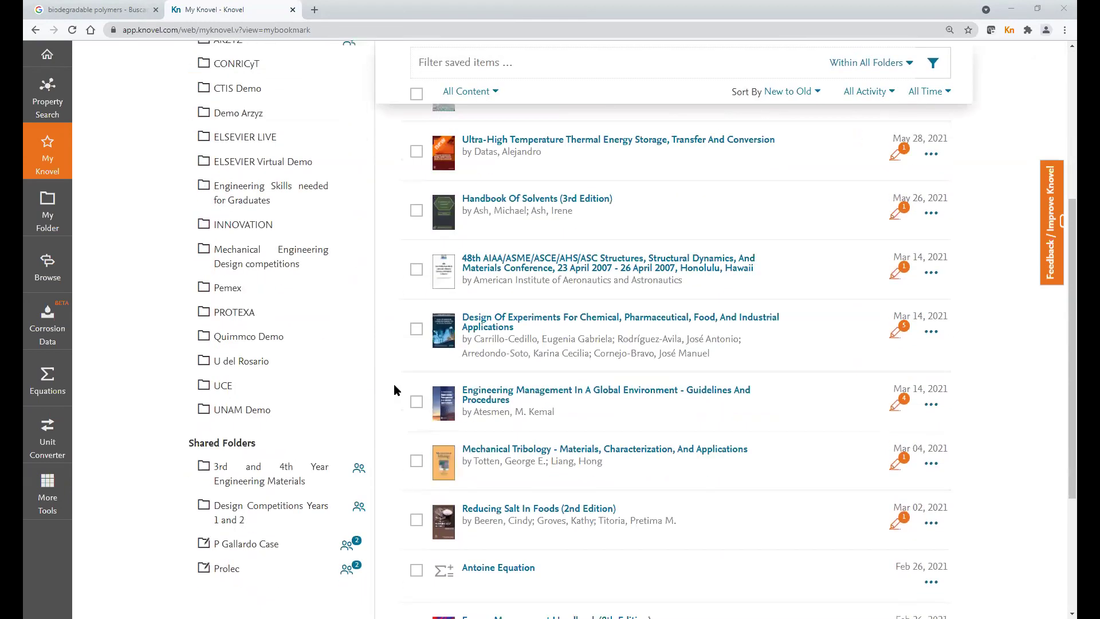
{"action": "scroll", "coordinate": [393, 387], "scroll_direction": "up", "scroll_amount": 3}
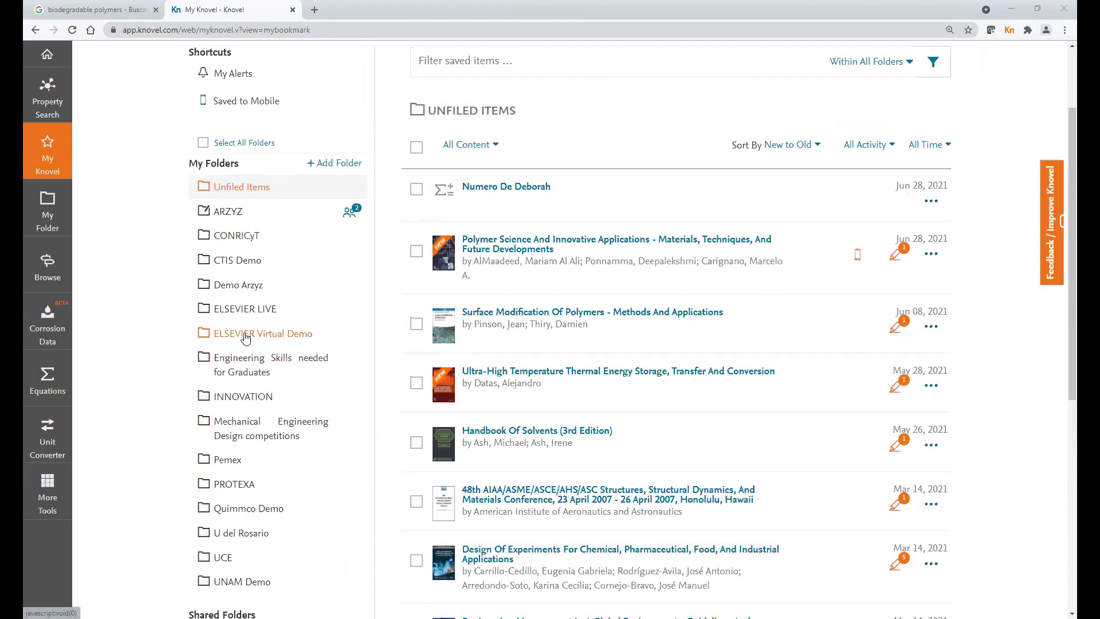
{"action": "left_click", "coordinate": [245, 337]}
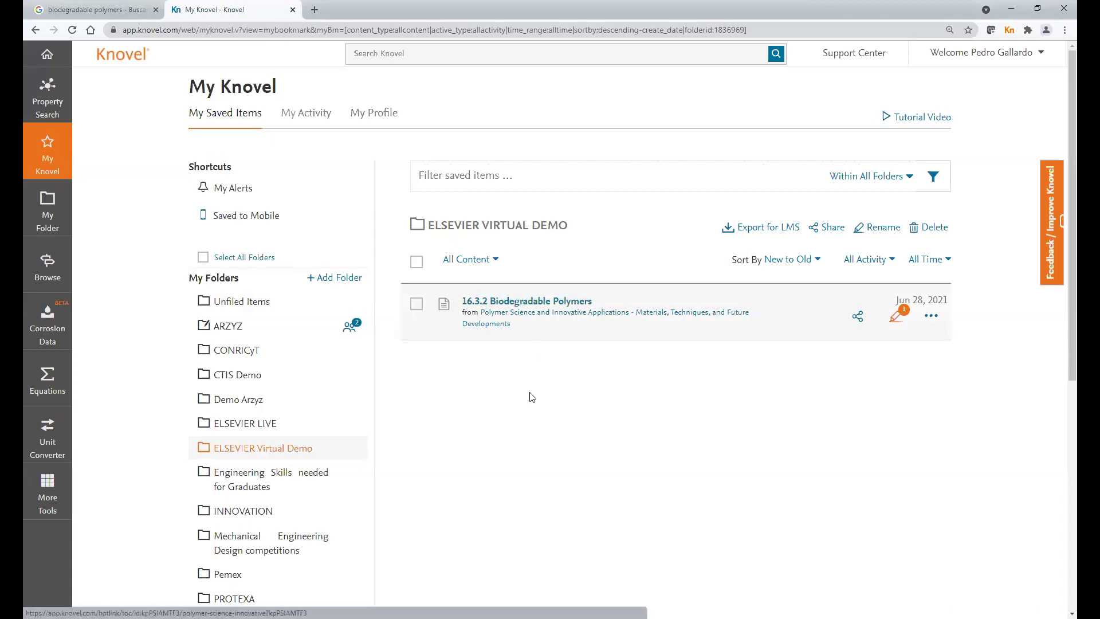
{"action": "left_click", "coordinate": [238, 305]}
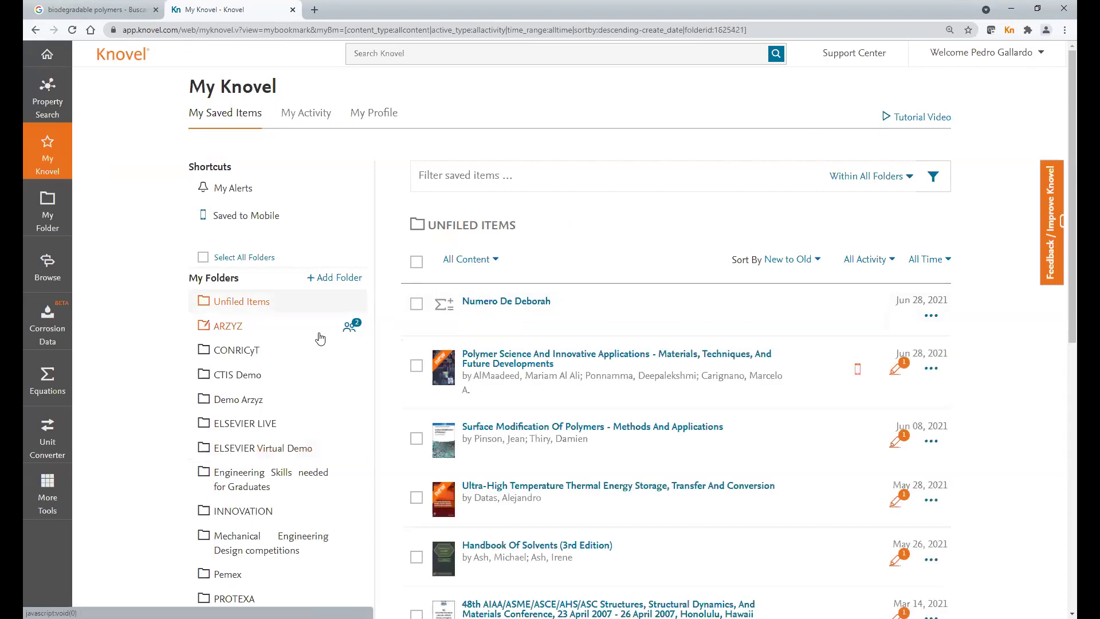
{"action": "left_click", "coordinate": [417, 306]}
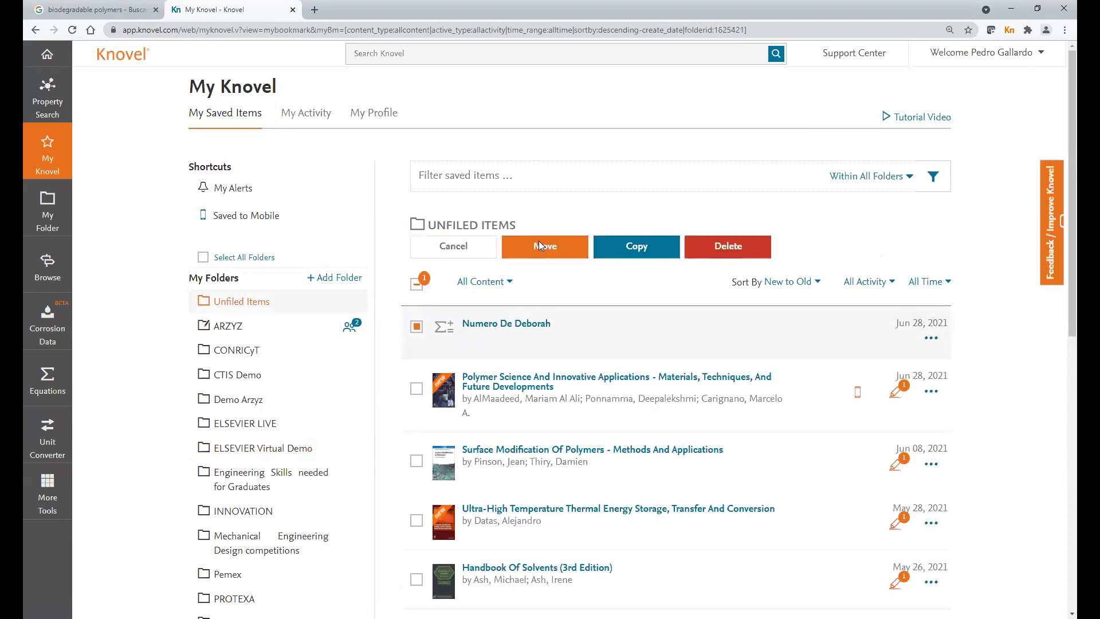
- Move the Numero De Deborah worksheet into the ELSEVIER Virtual Demo folder
{"action": "left_click", "coordinate": [538, 244]}
{"action": "scroll", "coordinate": [486, 353], "scroll_direction": "down", "scroll_amount": 1}
{"action": "left_click", "coordinate": [390, 337]}
{"action": "left_click", "coordinate": [681, 435]}
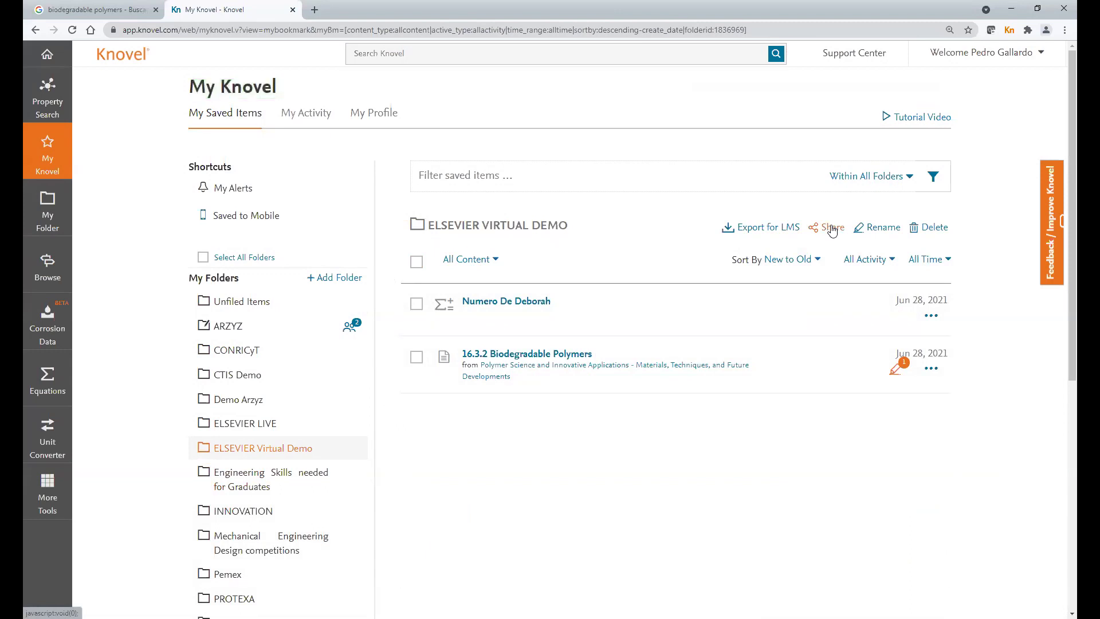
- Share the ELSEVIER Virtual Demo folder with the recipient's e-mail at Full Access
{"action": "left_click", "coordinate": [831, 229]}
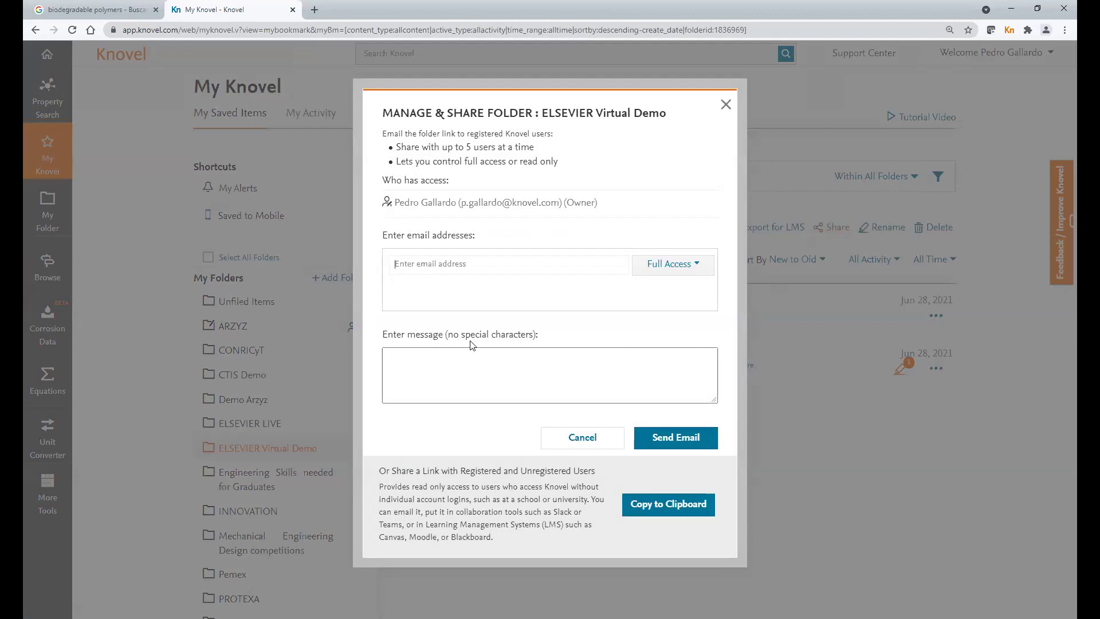
{"action": "left_click", "coordinate": [681, 274]}
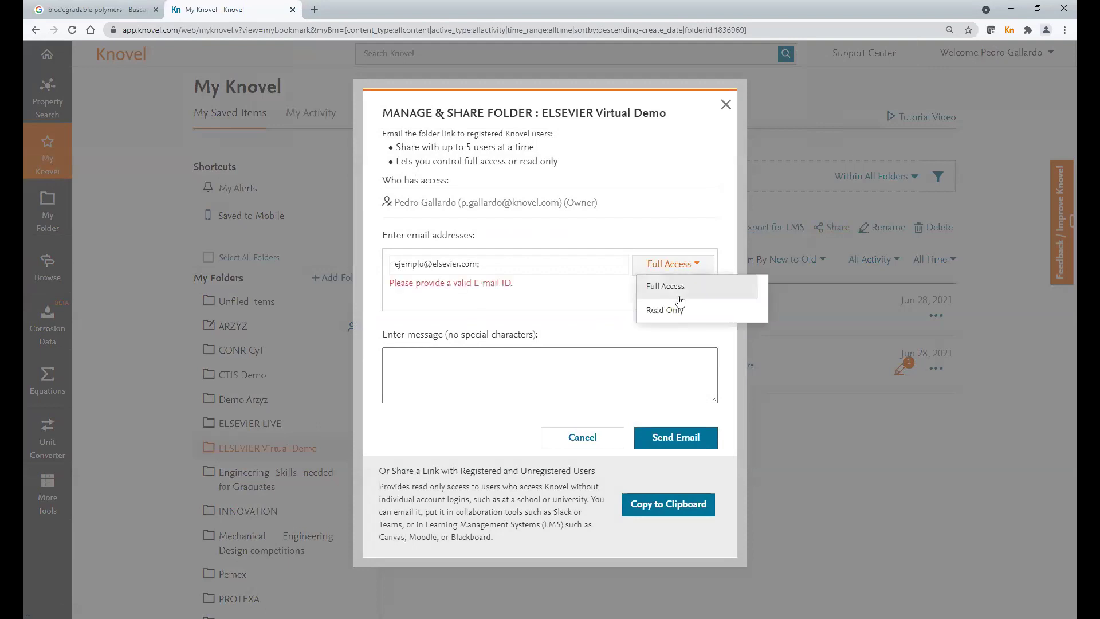
{"action": "left_click", "coordinate": [508, 358]}
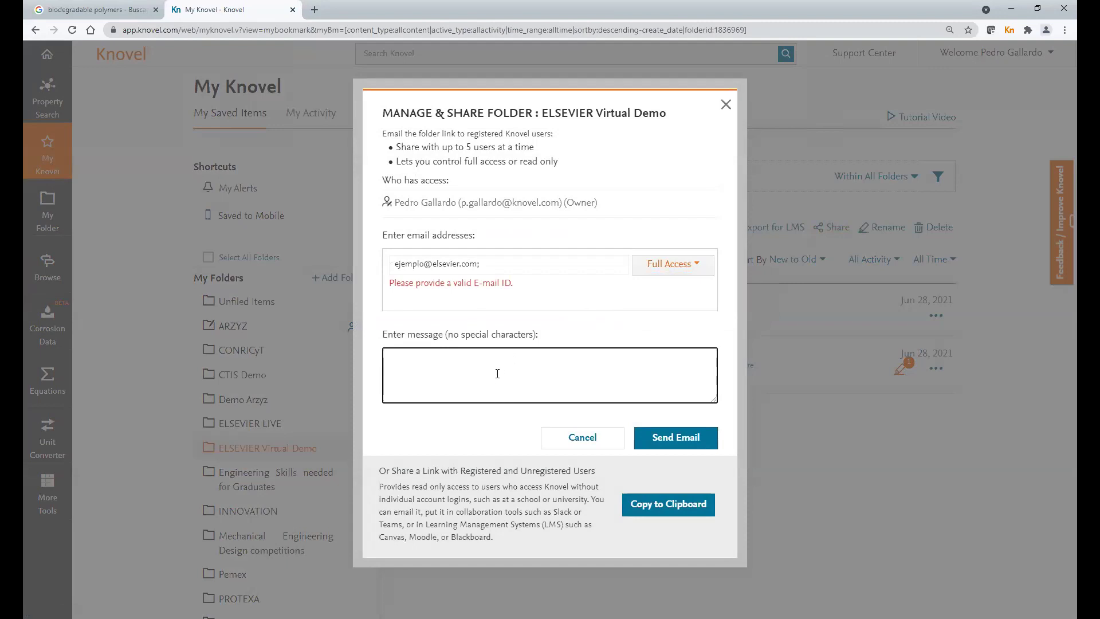
- Write the message 'Esta es mi informacion sobre polimeros biodegradables' and copy the share link
{"action": "type", "text": "Esta es mi in"}
{"action": "double_click", "coordinate": [534, 335]}
{"action": "left_click_drag", "start_coordinate": [473, 346], "coordinate": [450, 344]}
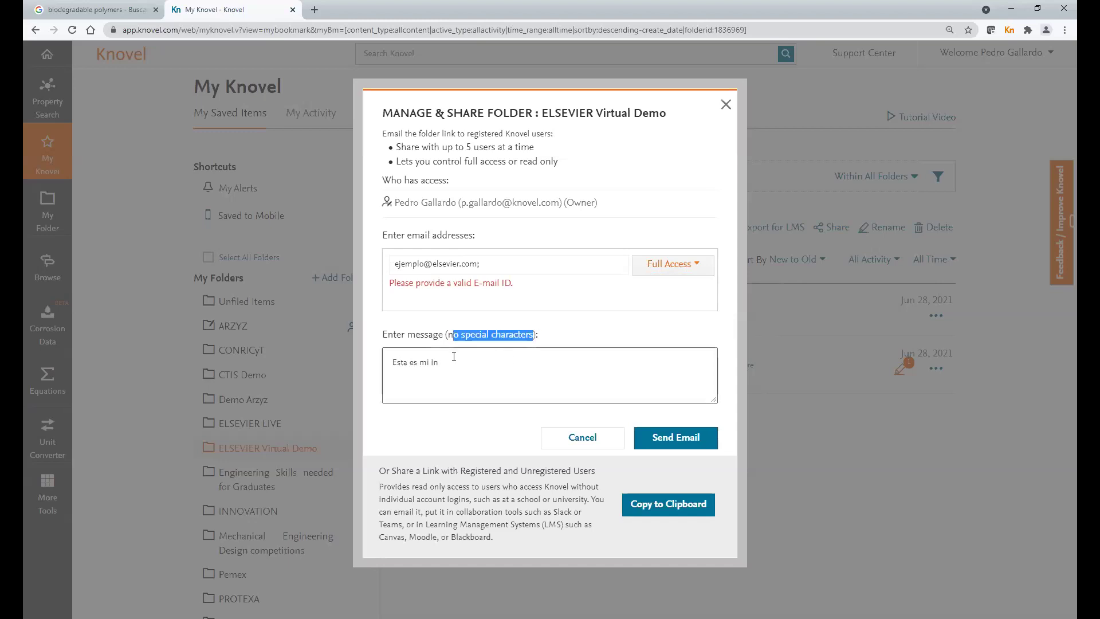
{"action": "left_click", "coordinate": [526, 348]}
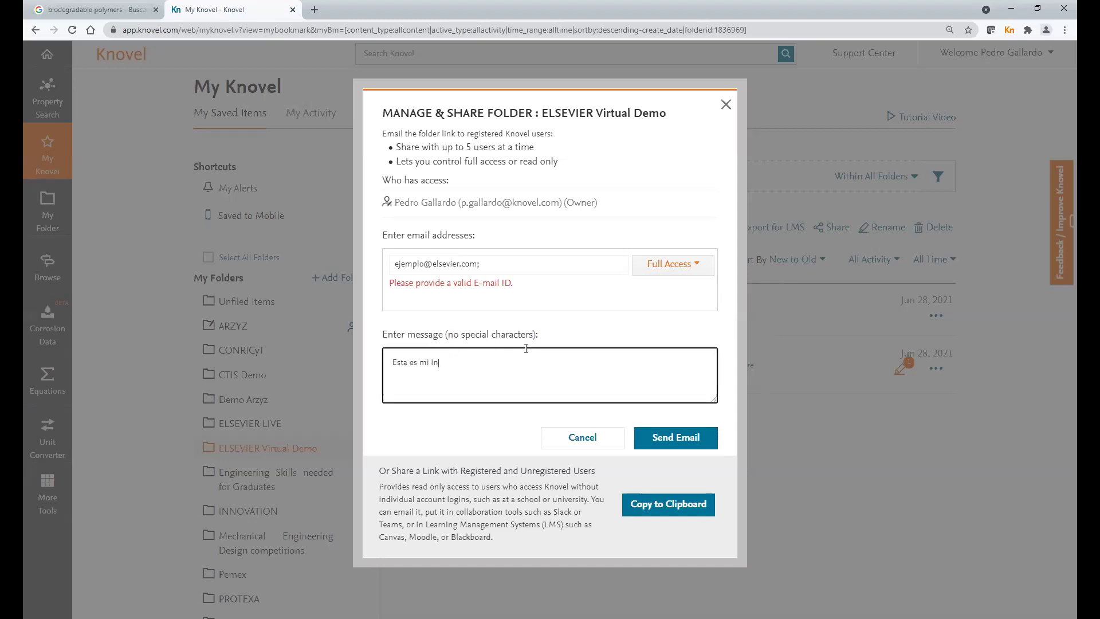
{"action": "type", "text": "formacion sobre polimeros b"}
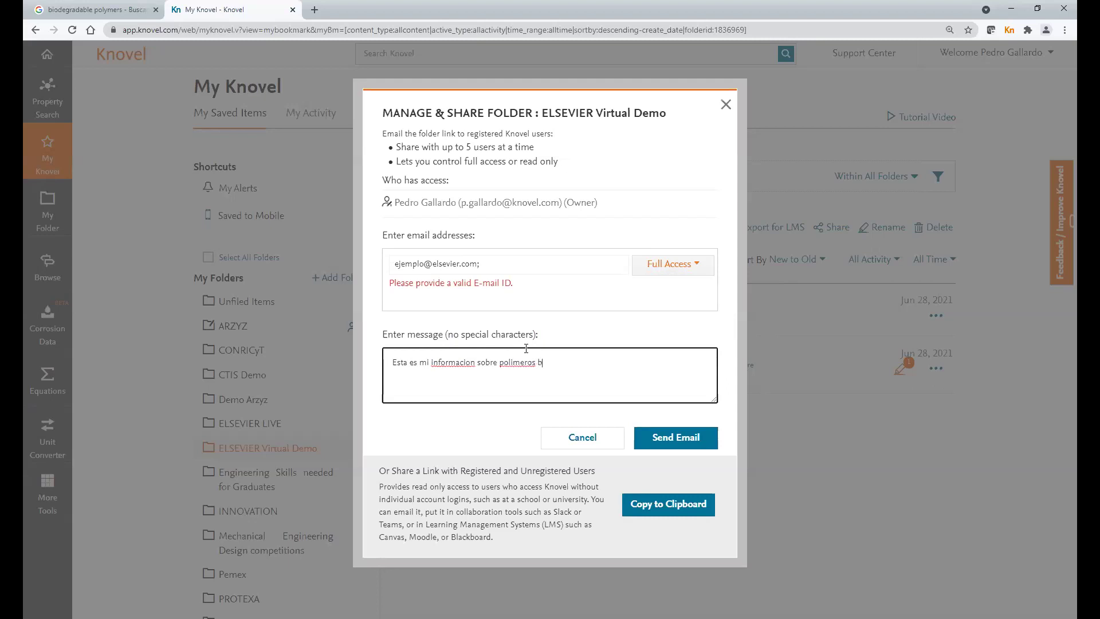
{"action": "type", "text": "iodegradables"}
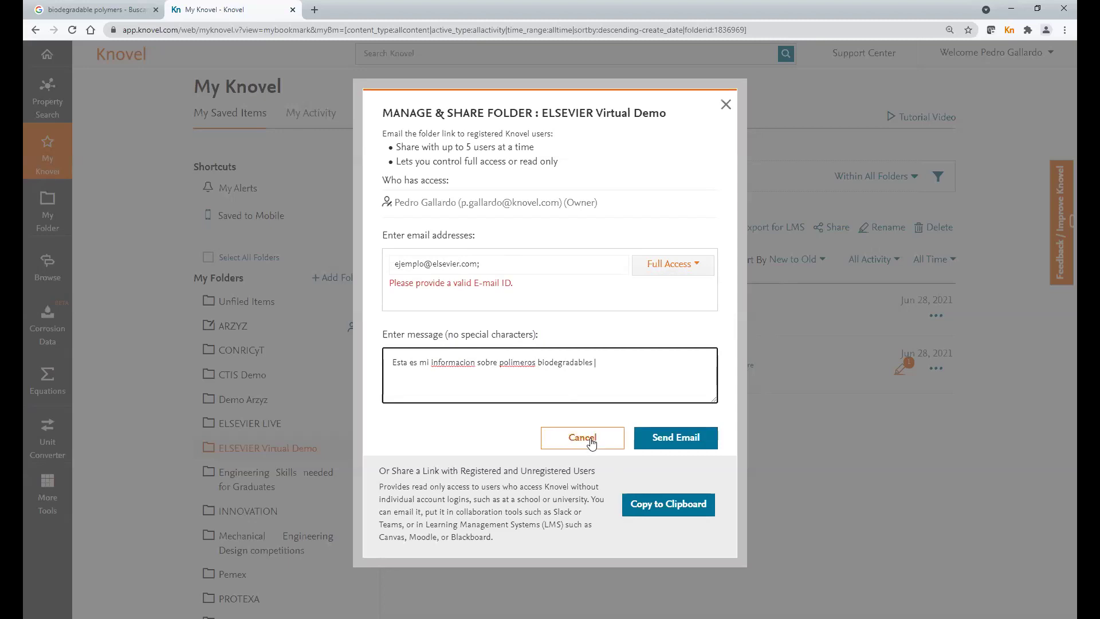
{"action": "left_click", "coordinate": [656, 507]}
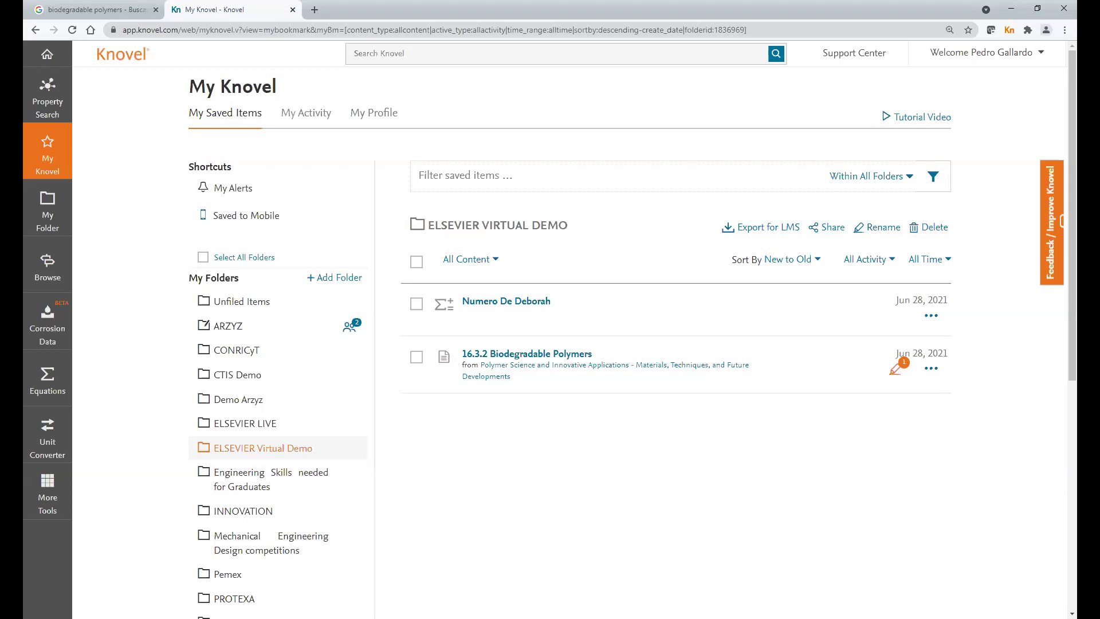
- Show the Saved to Mobile shortcut list across all My Knovel folders
{"action": "left_click", "coordinate": [248, 218]}
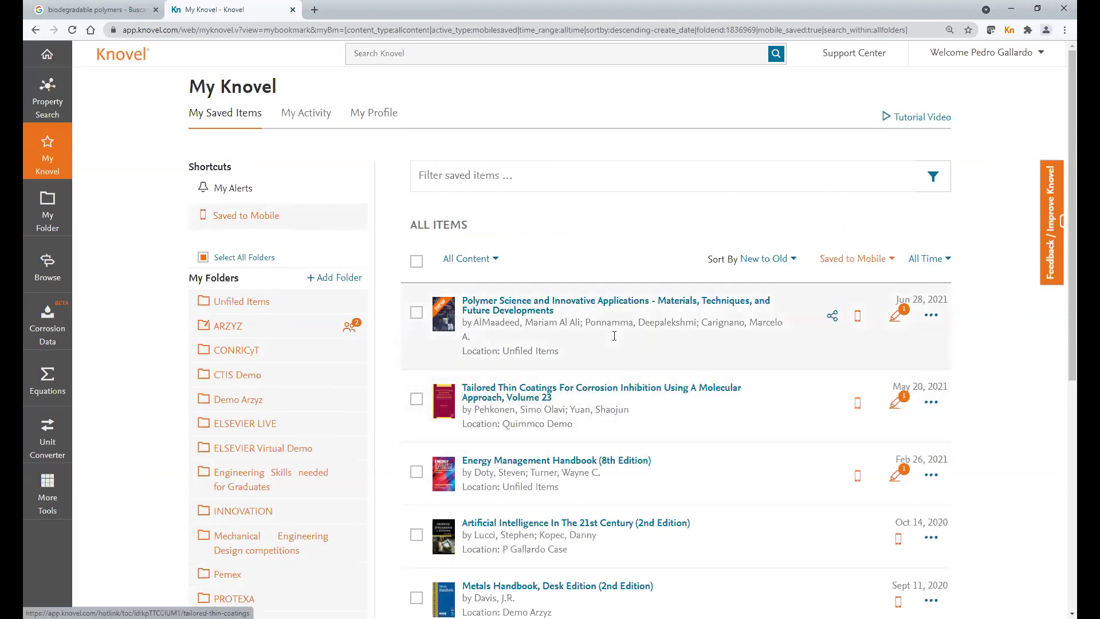
{"action": "scroll", "coordinate": [608, 347], "scroll_direction": "down", "scroll_amount": 2}
{"action": "scroll", "coordinate": [609, 346], "scroll_direction": "up", "scroll_amount": 2}
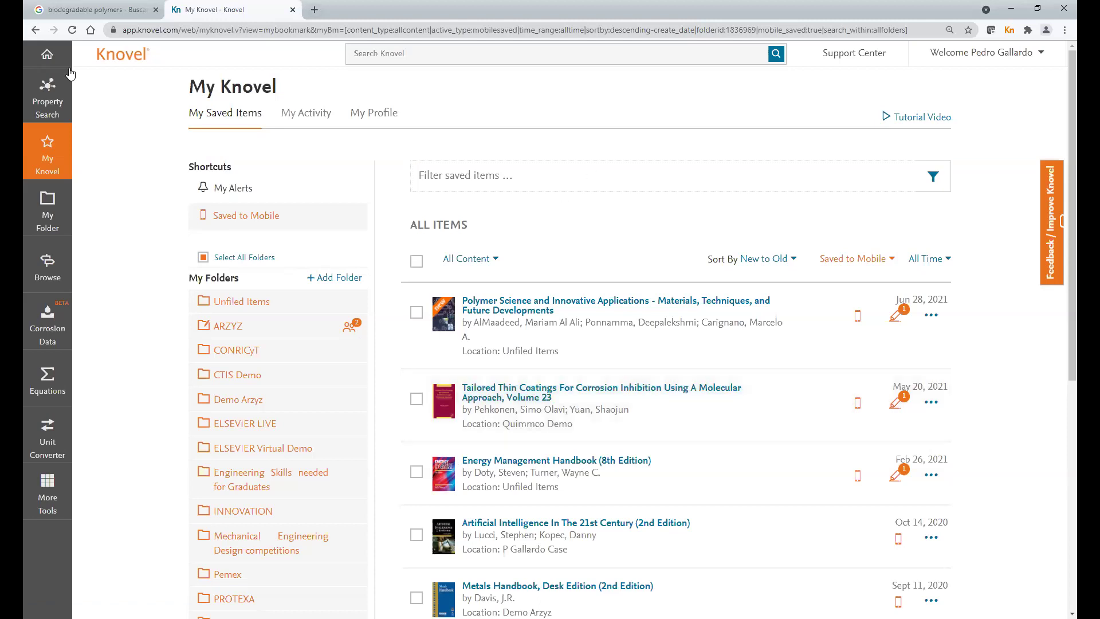
- From the Knovel home page, search for 'biodegradable polymers'
{"action": "left_click", "coordinate": [45, 61]}
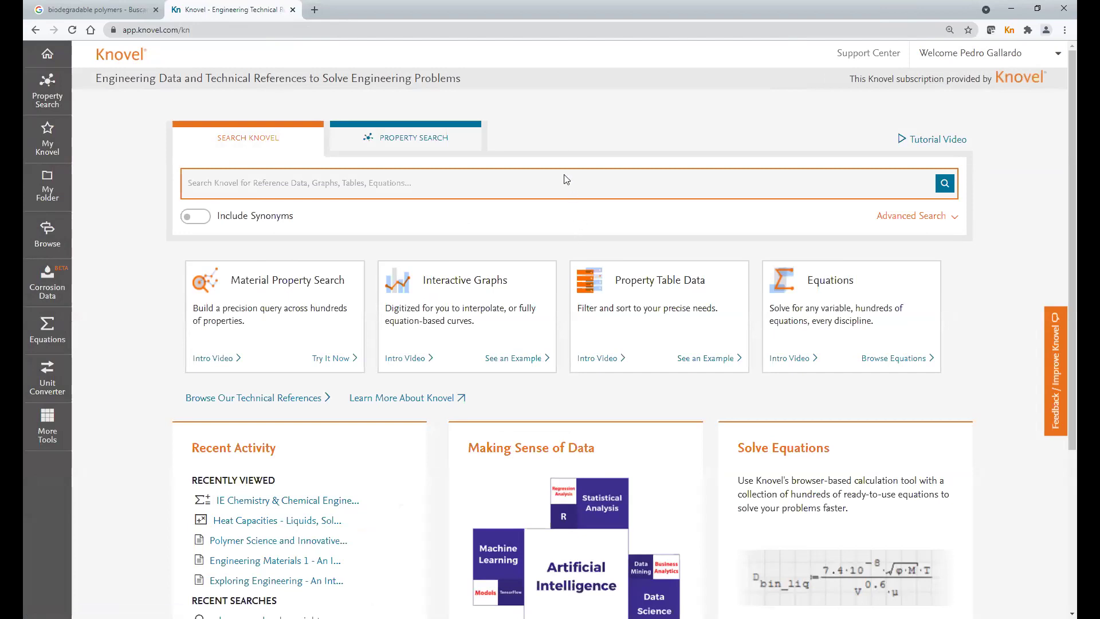
{"action": "left_click", "coordinate": [229, 180]}
{"action": "type", "text": "biode"}
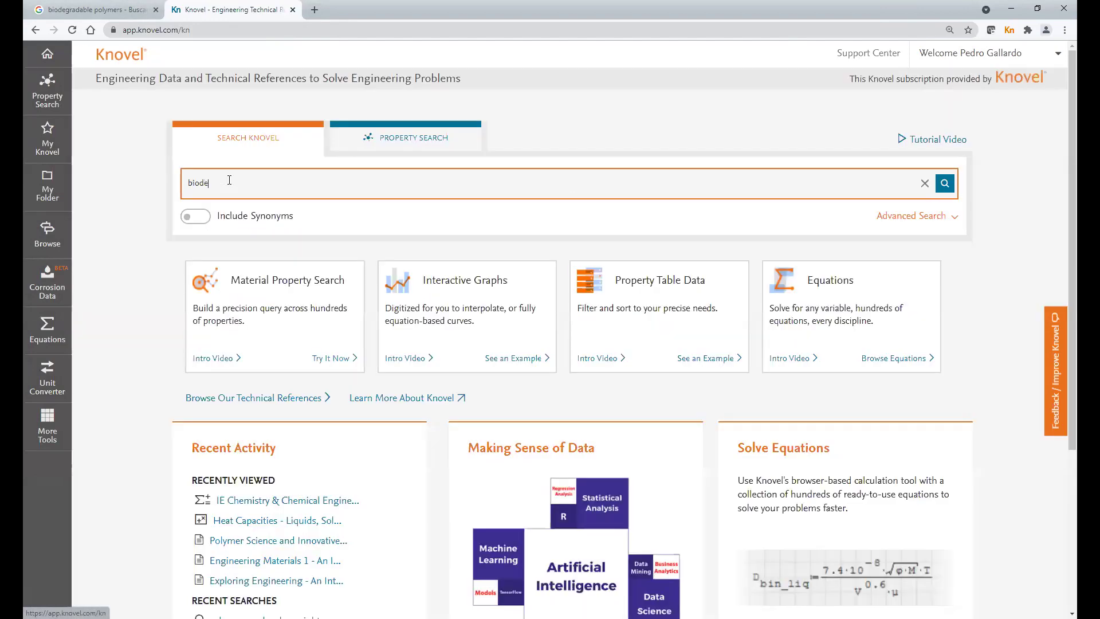
{"action": "type", "text": "gradab"}
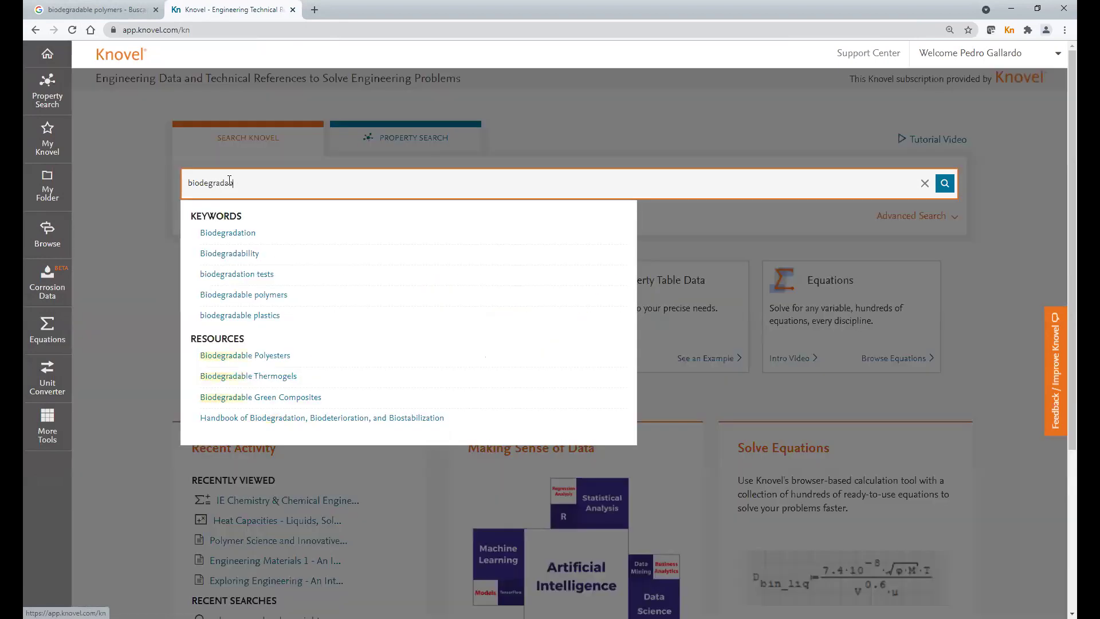
{"action": "type", "text": "le polymers"}
{"action": "key", "text": "Return"}
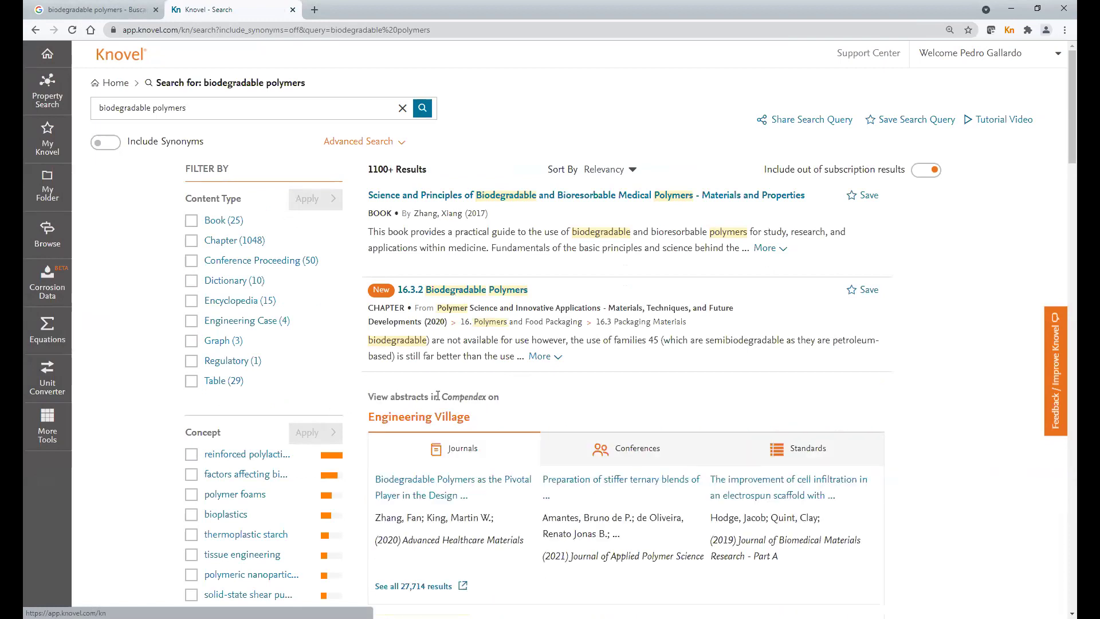
- Preview the Engineering Village conference and standards results for biodegradable polymers
{"action": "scroll", "coordinate": [553, 516], "scroll_direction": "down", "scroll_amount": 2}
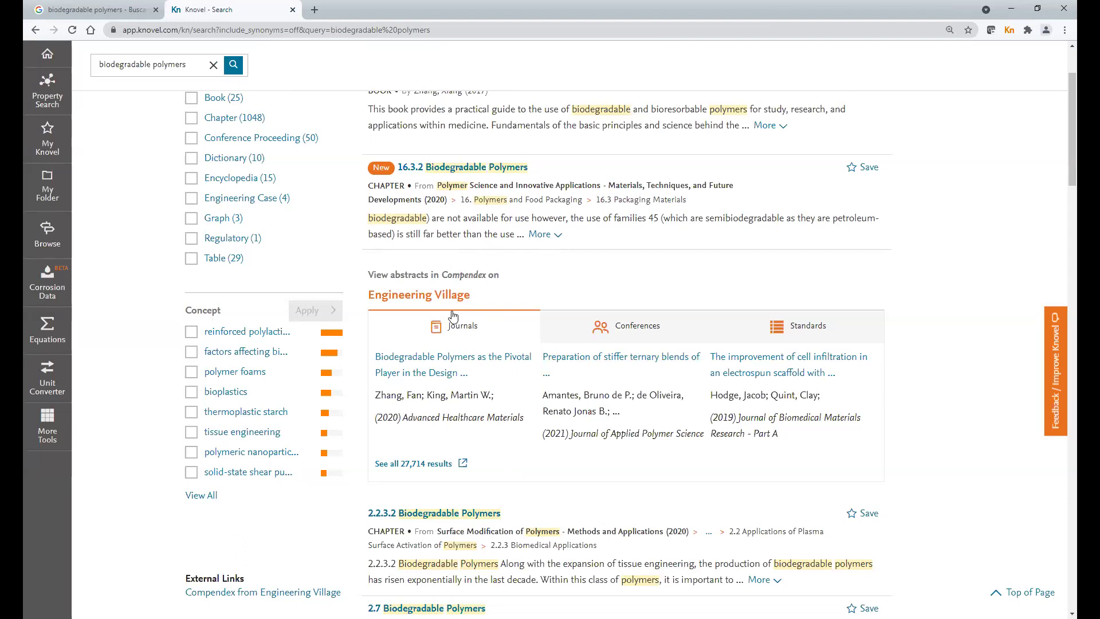
{"action": "left_click", "coordinate": [644, 336]}
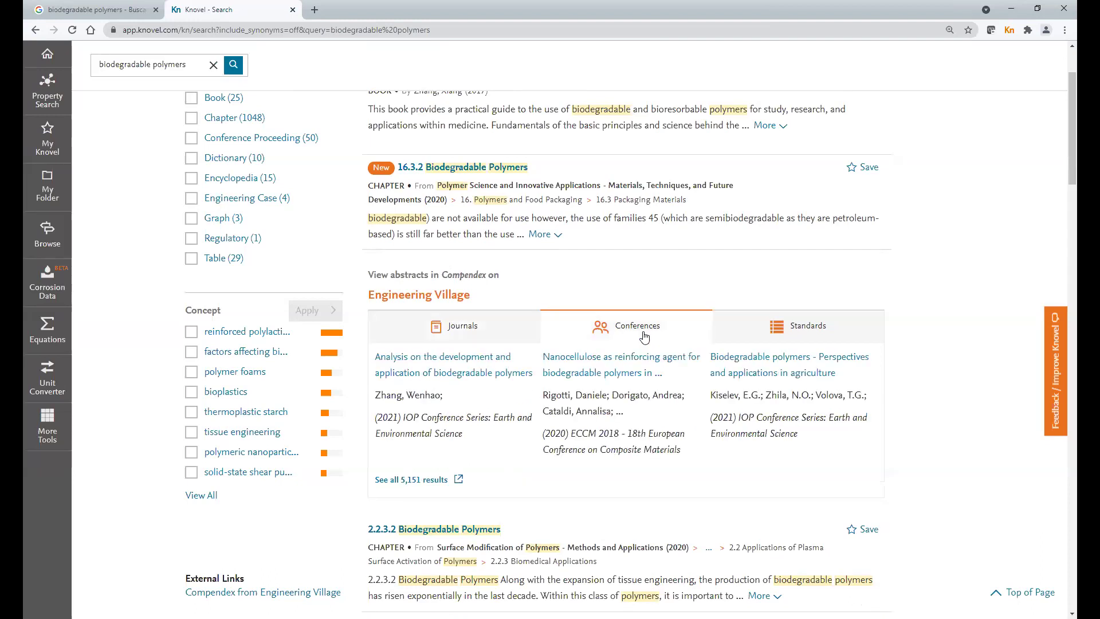
{"action": "left_click", "coordinate": [808, 335]}
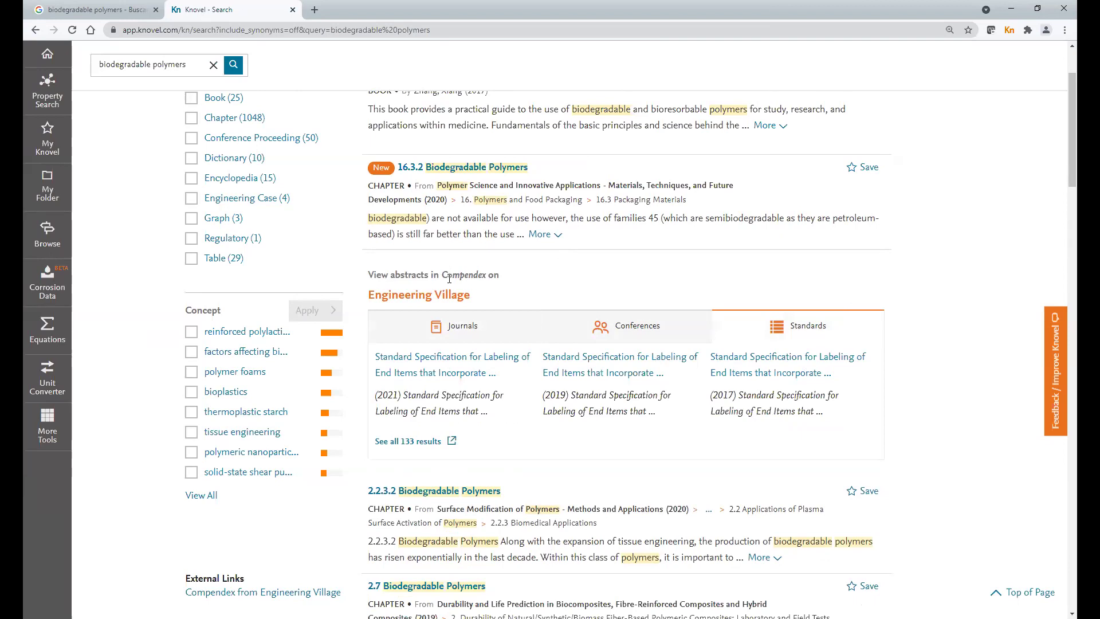
- Go back to the journal abstracts and open all 27,714 results in a new tab
{"action": "left_click", "coordinate": [456, 331]}
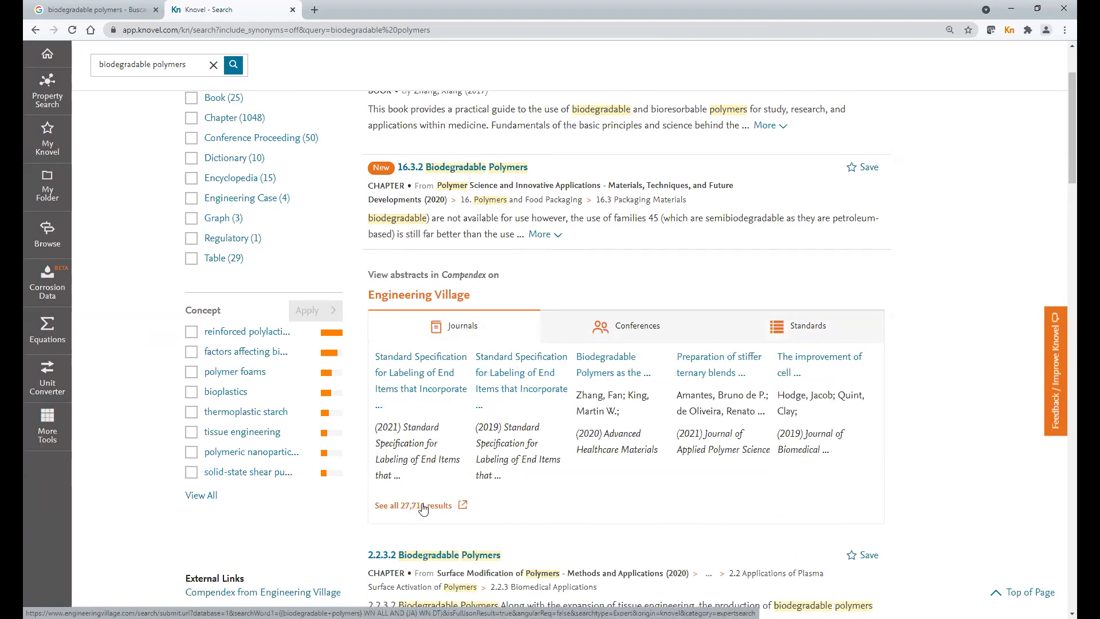
{"action": "scroll", "coordinate": [423, 509], "scroll_direction": "down", "scroll_amount": 2}
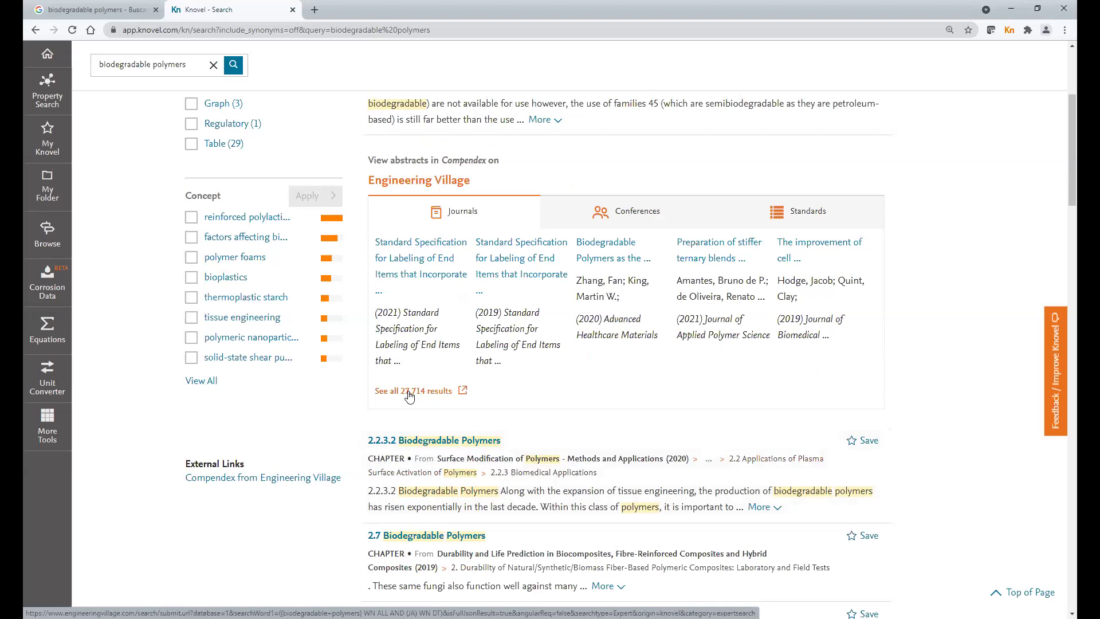
{"action": "left_click", "coordinate": [409, 393]}
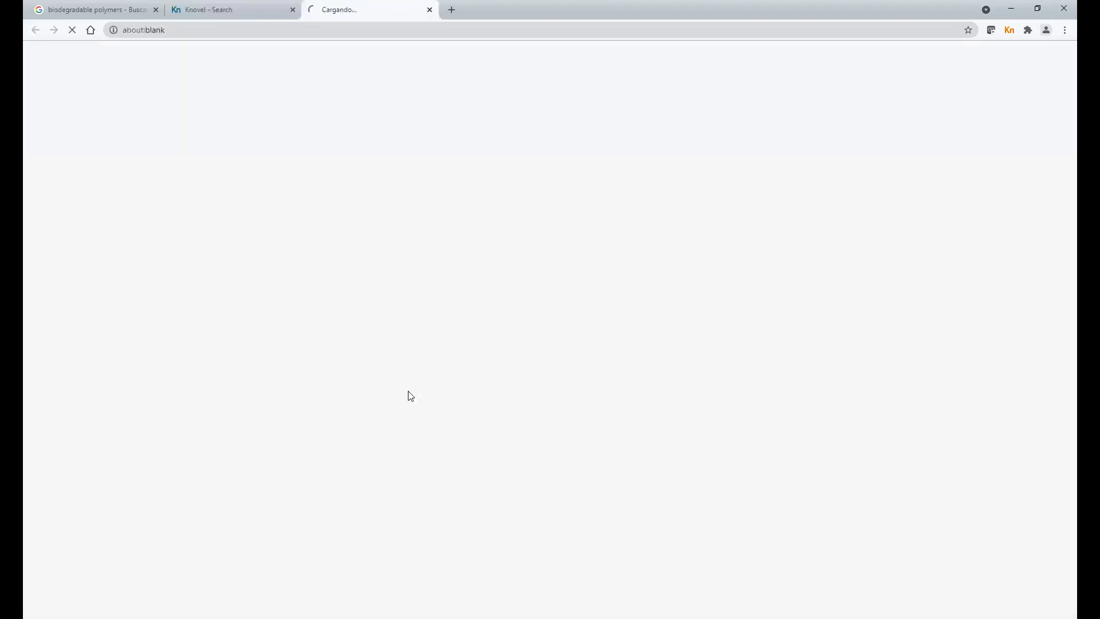